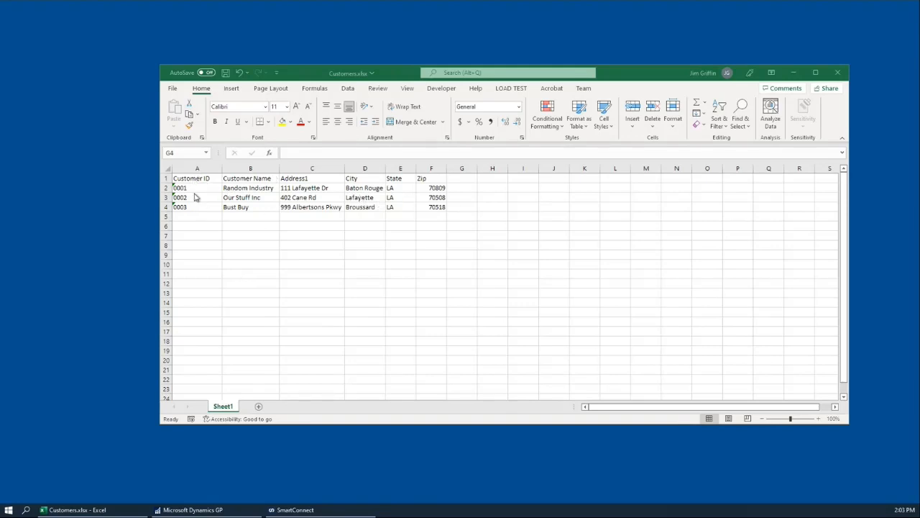
Switch to Microsoft Dynamics GP and look through the existing customers in the Customer Maintenance lookup
click(185, 508)
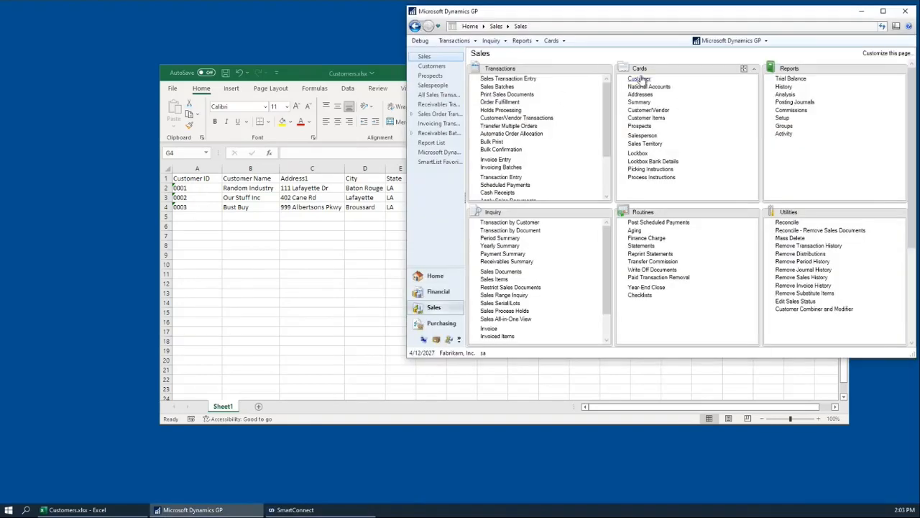
click(639, 80)
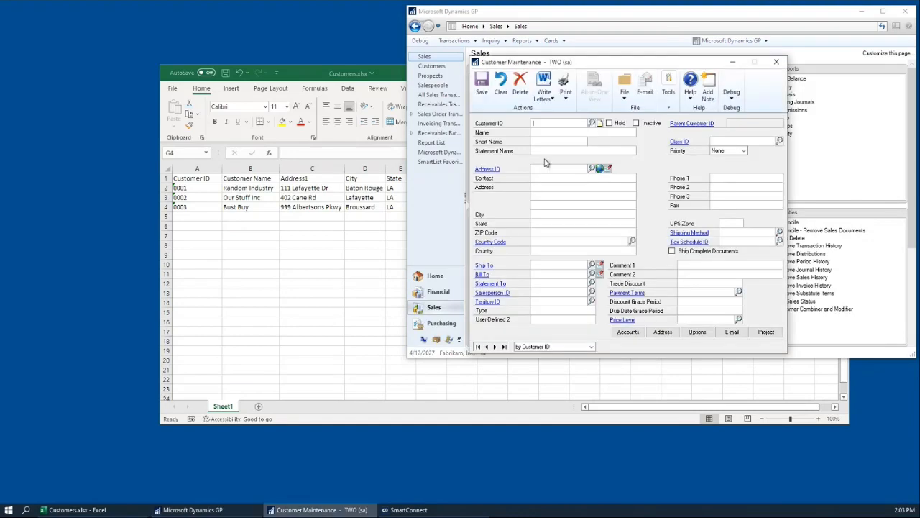
click(593, 123)
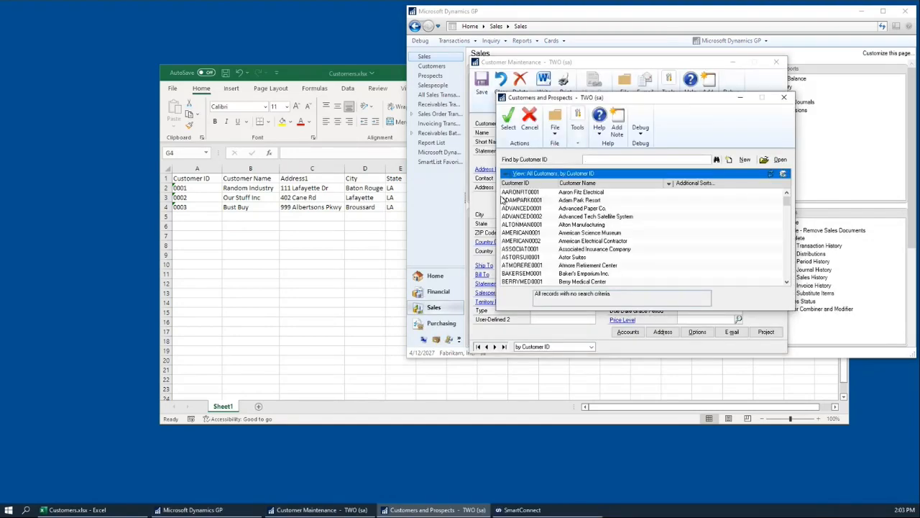
drag(789, 205, 787, 268)
scroll(791, 285, down, 4)
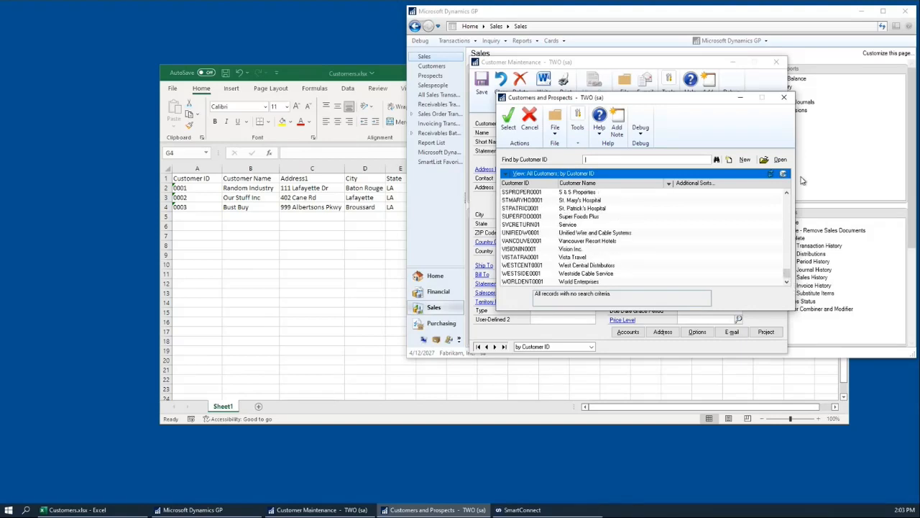
click(785, 98)
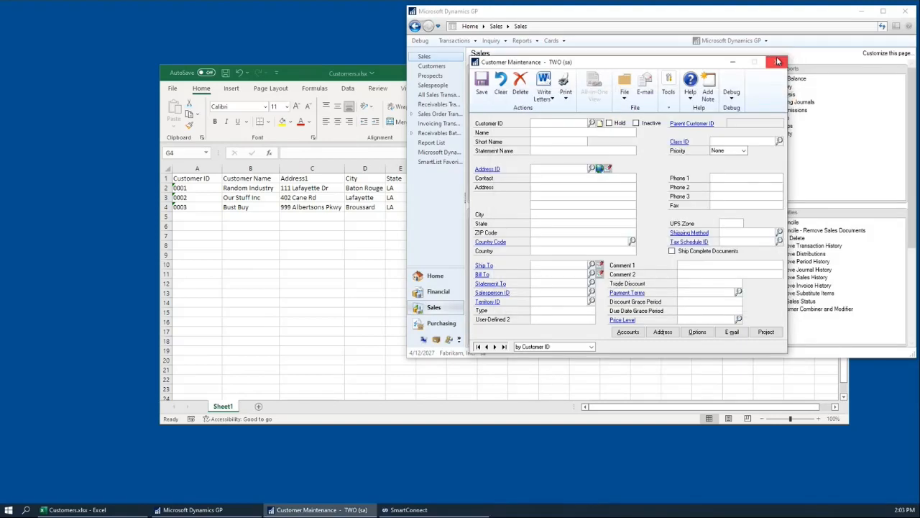
click(778, 61)
Switch to SmartConnect and review its integrations, connections and data sources lists
click(306, 512)
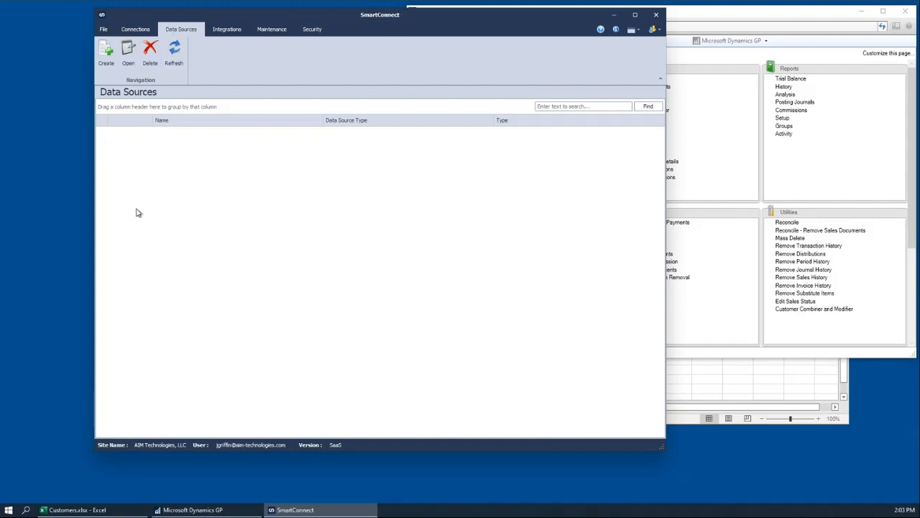
click(229, 30)
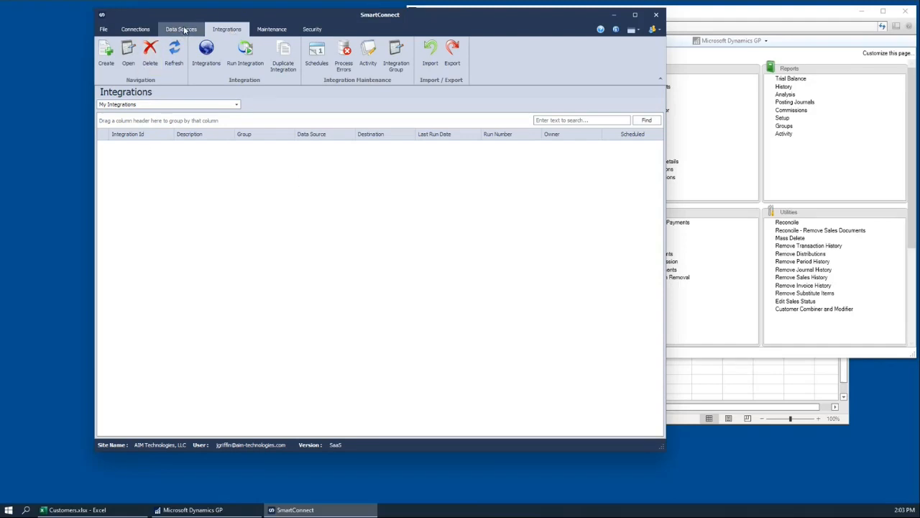
click(135, 30)
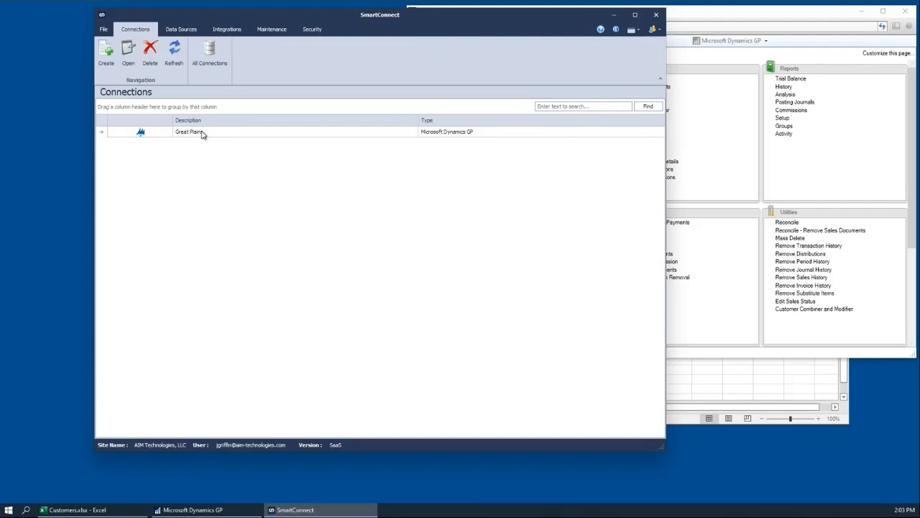
click(181, 29)
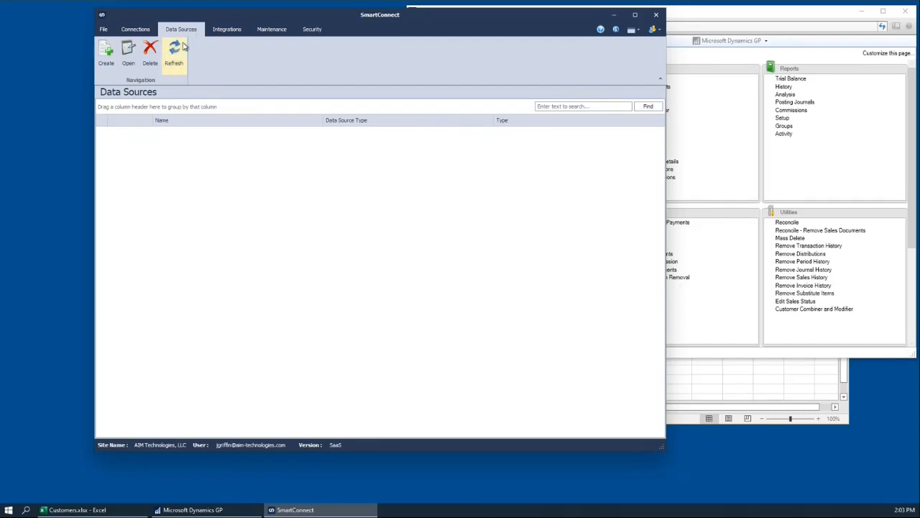
Start a new data source and examine the available Bulk data source types
click(106, 51)
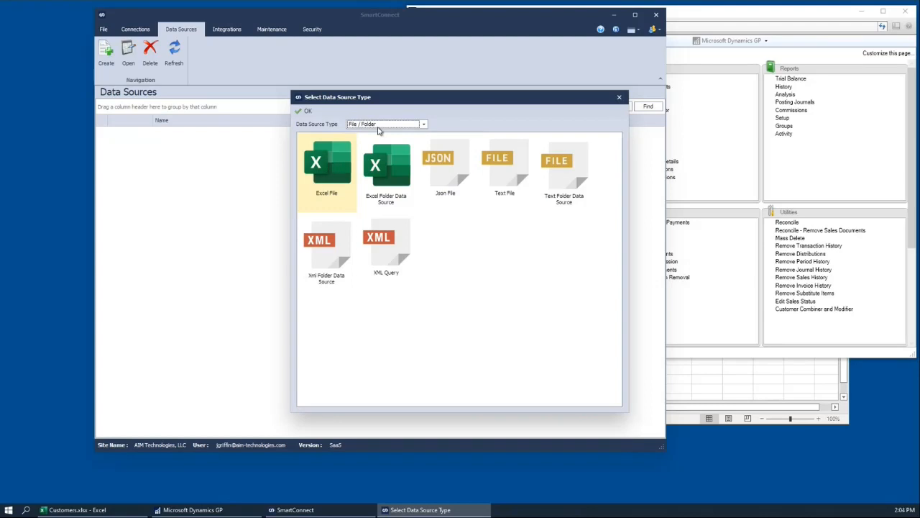
click(423, 125)
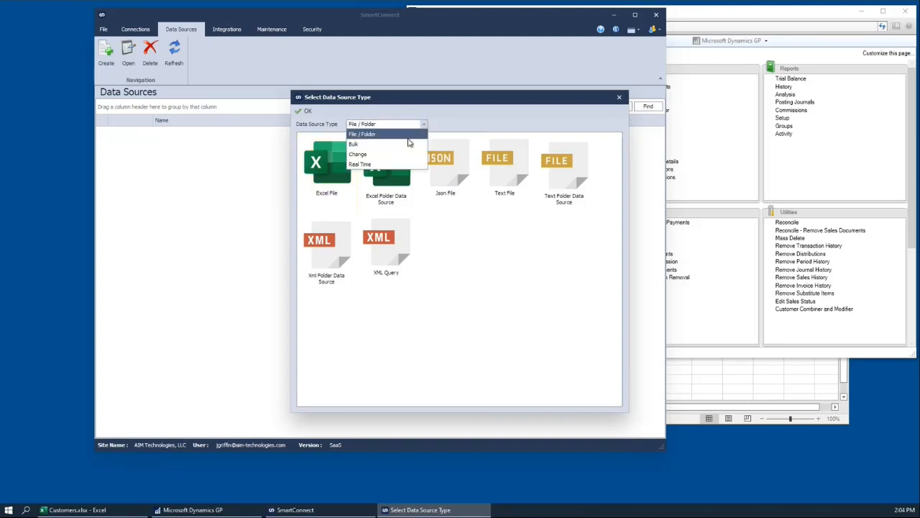
click(411, 144)
drag(486, 102, 428, 67)
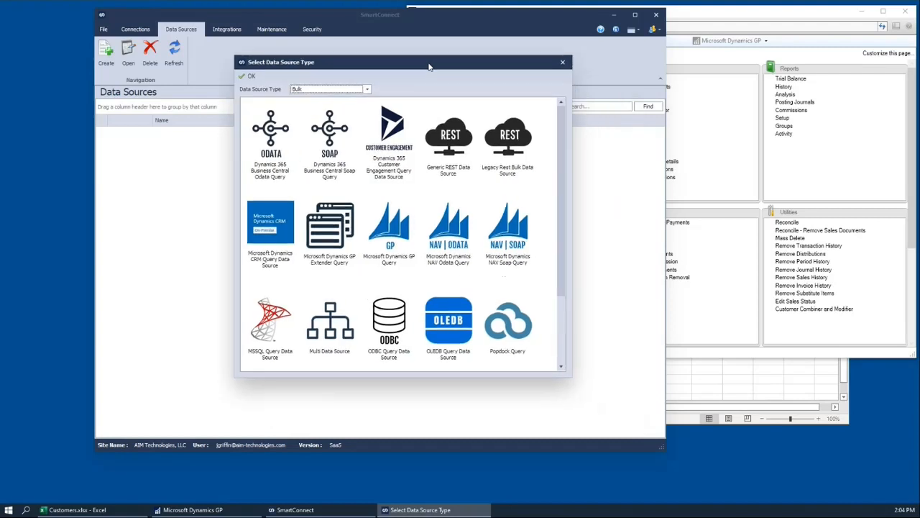
scroll(544, 333, down, 3)
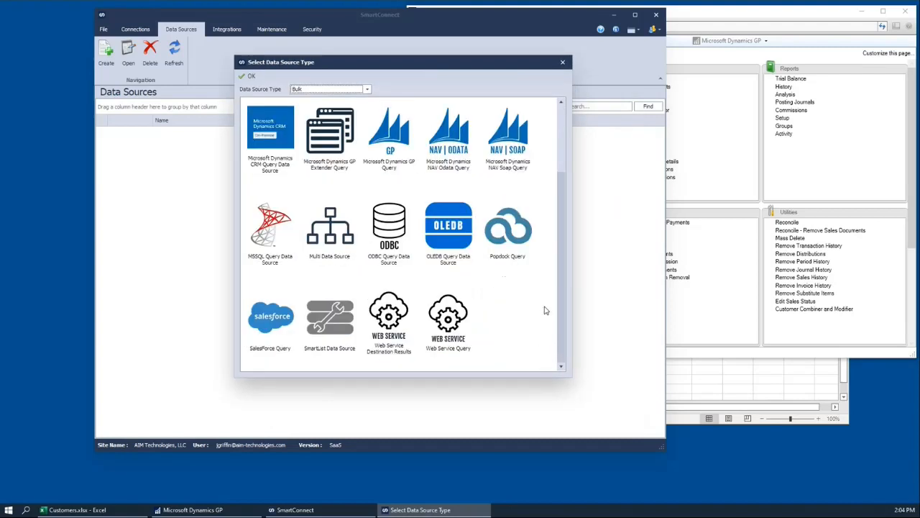
scroll(546, 315, up, 1)
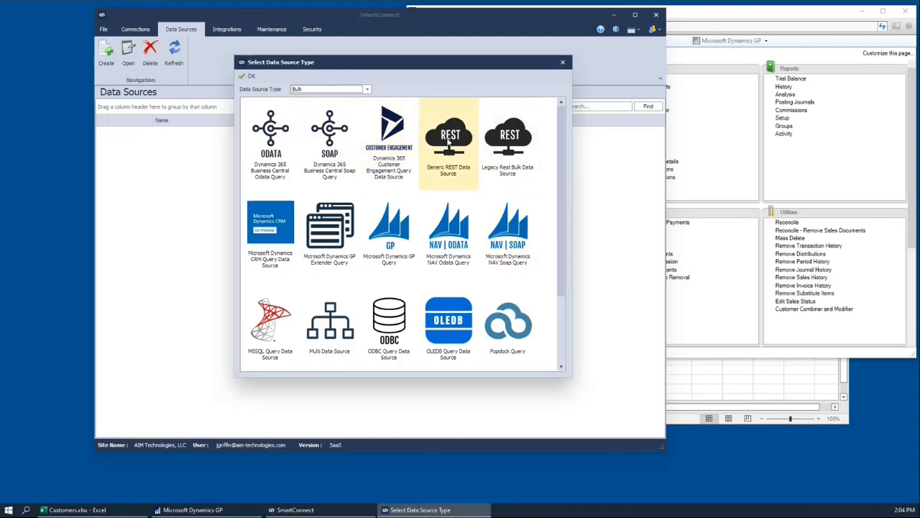
scroll(328, 302, down, 2)
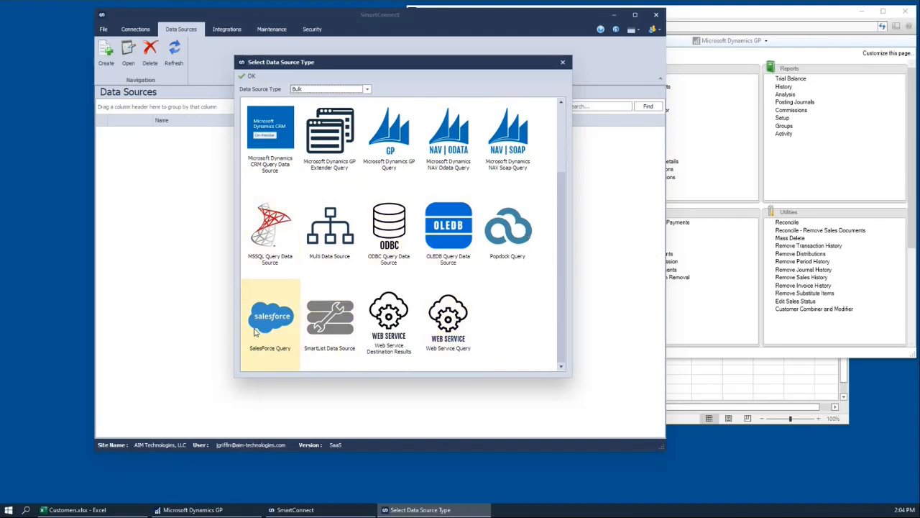
scroll(520, 317, up, 1)
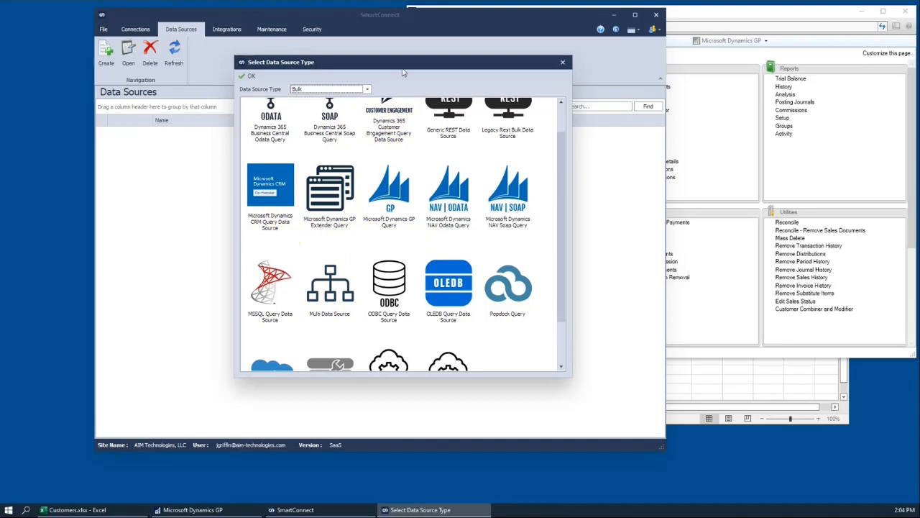
Choose the Excel File type under File / Folder, name the data source Customers and set its file version to Excel2019
click(341, 90)
click(323, 95)
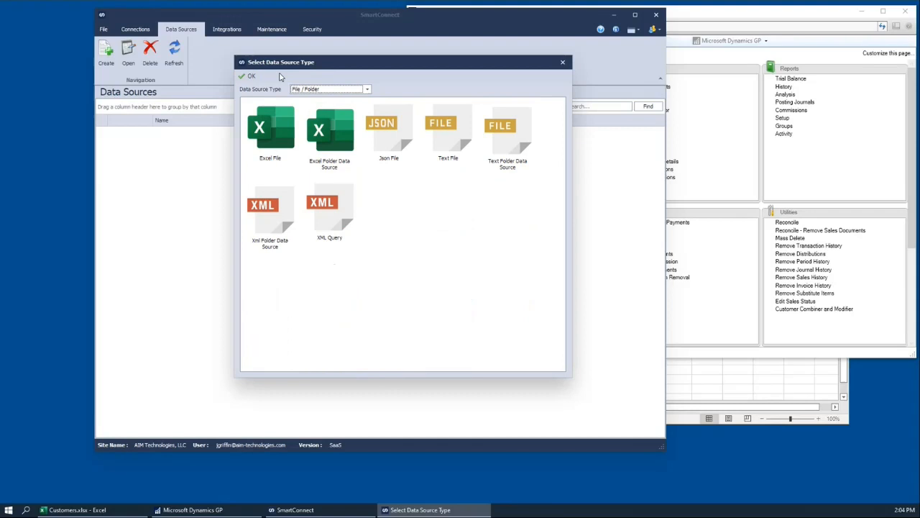
click(273, 135)
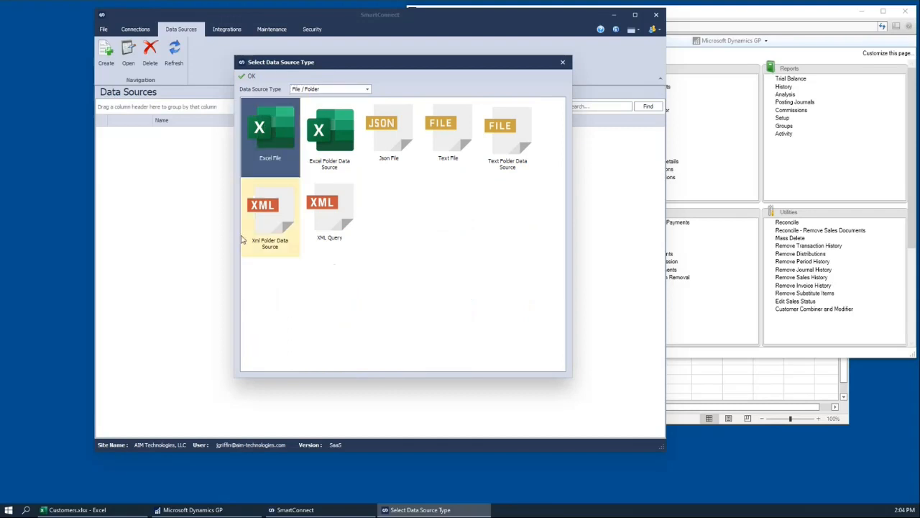
double_click(265, 128)
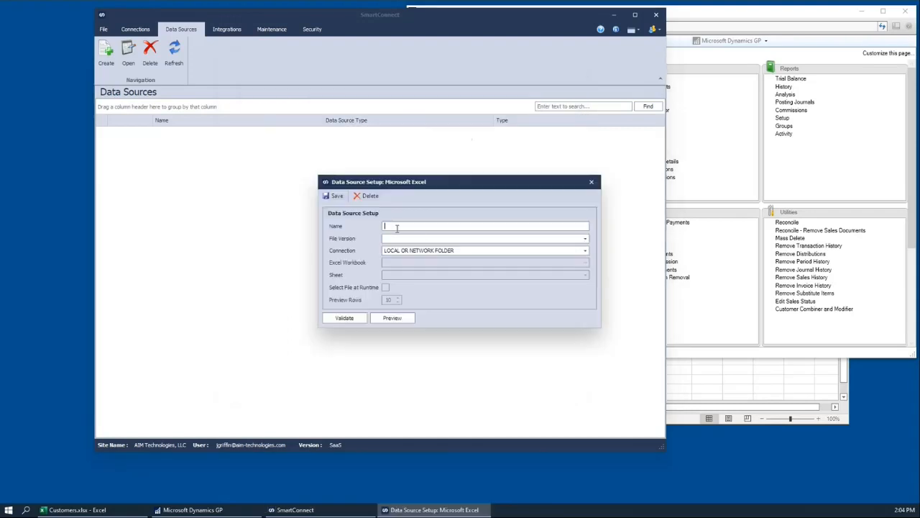
text(Customers)
click(585, 239)
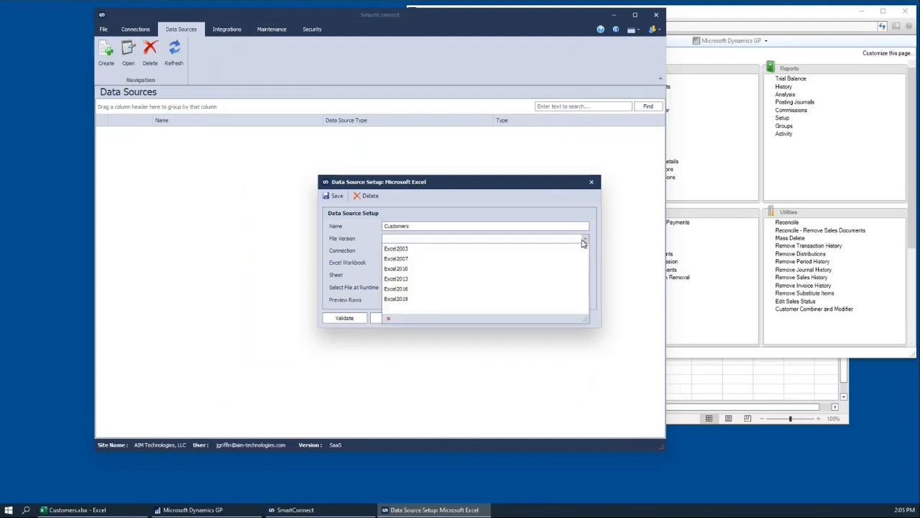
click(420, 301)
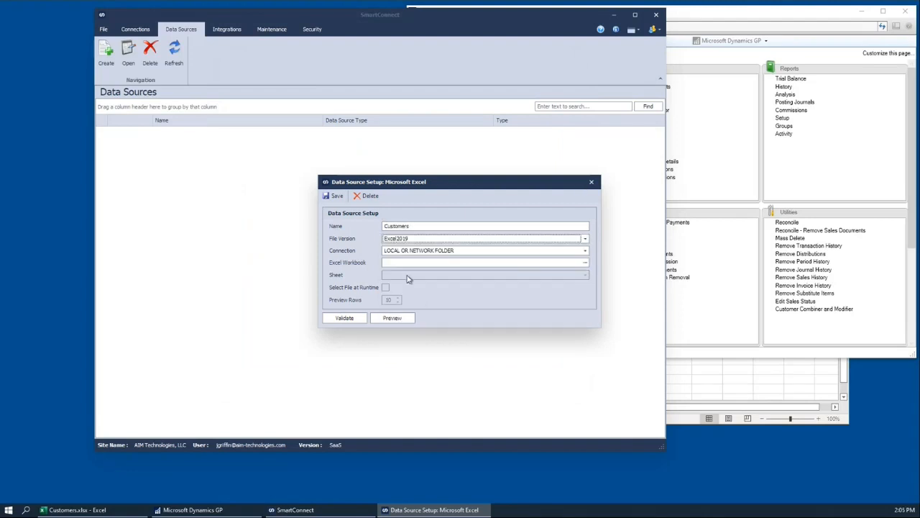
Set Customers.xlsx from the WORK folder as the Excel workbook, saving and closing its open copy in Excel
click(585, 264)
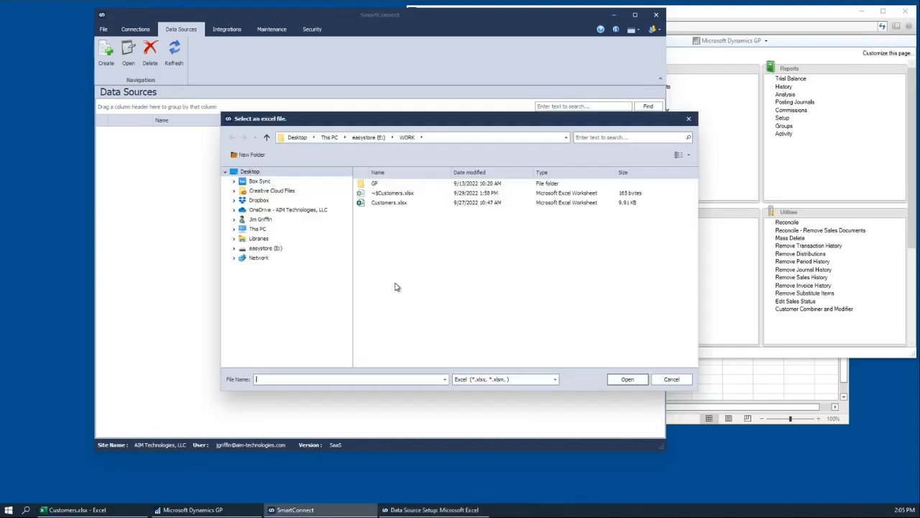
click(45, 510)
click(835, 75)
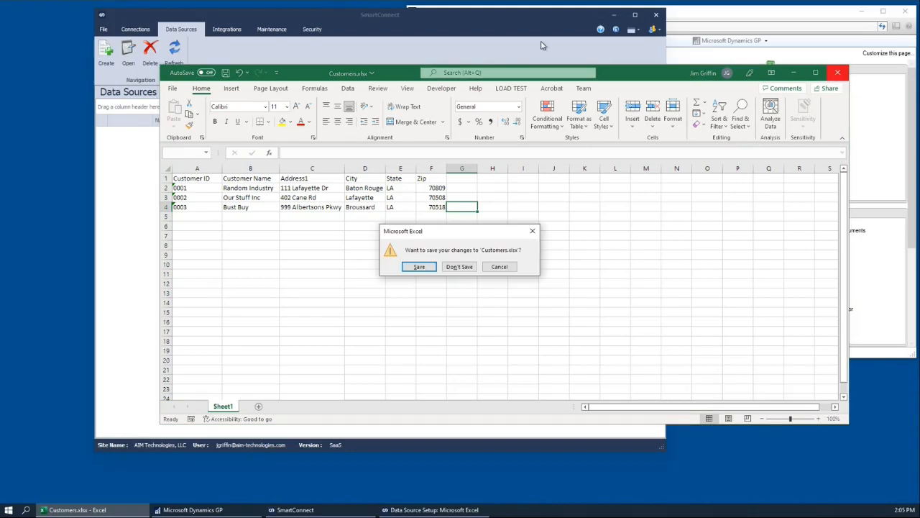
click(416, 267)
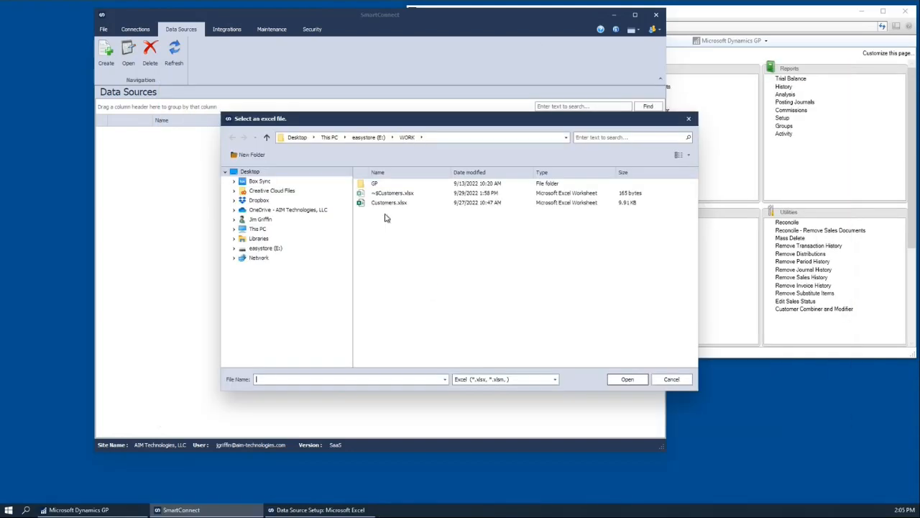
double_click(366, 196)
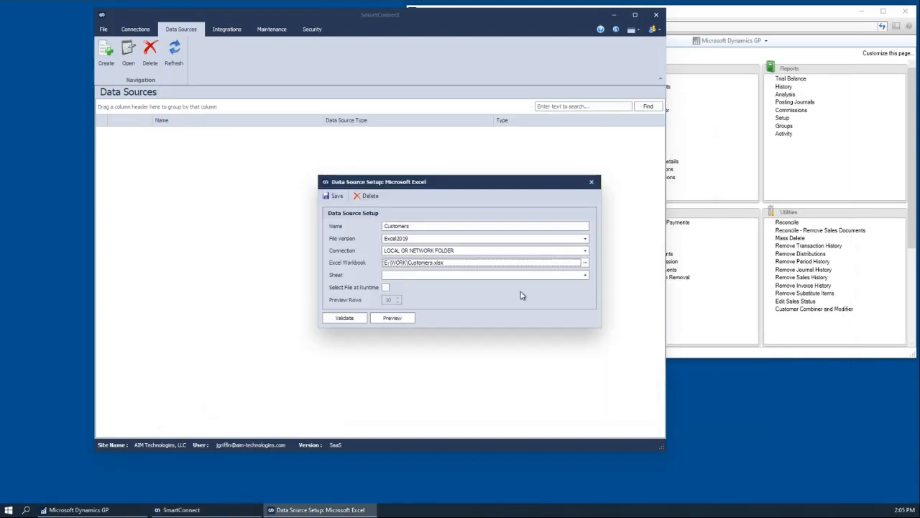
Set the data source's sheet to Sheet1$
click(585, 274)
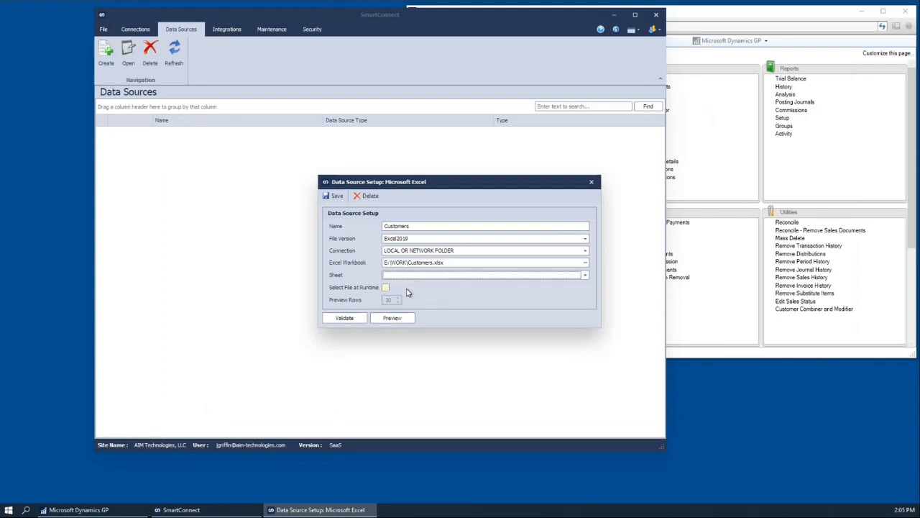
click(585, 275)
click(446, 286)
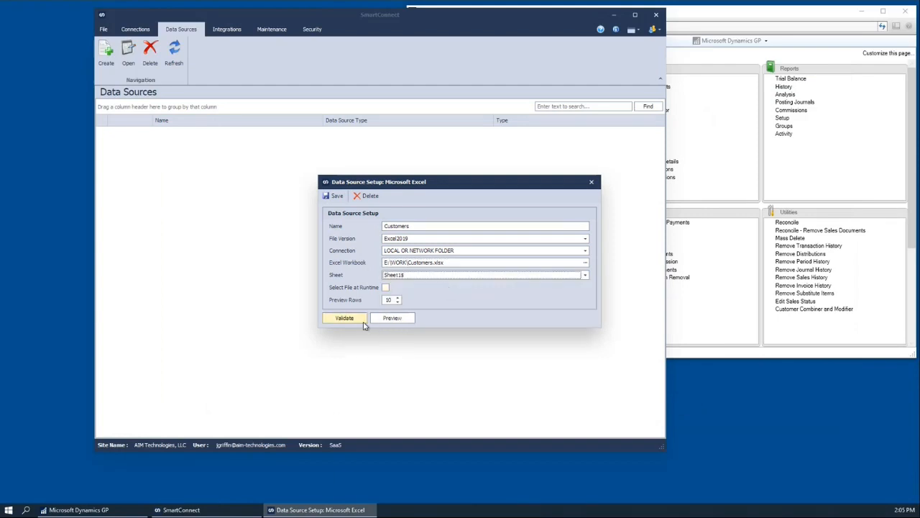
Preview the worksheet's customer data and save the Customers data source
click(394, 318)
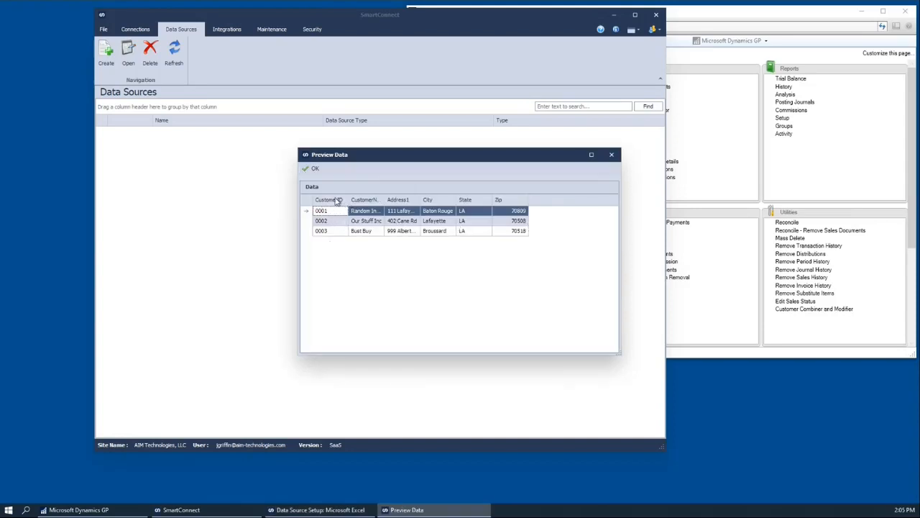
click(313, 168)
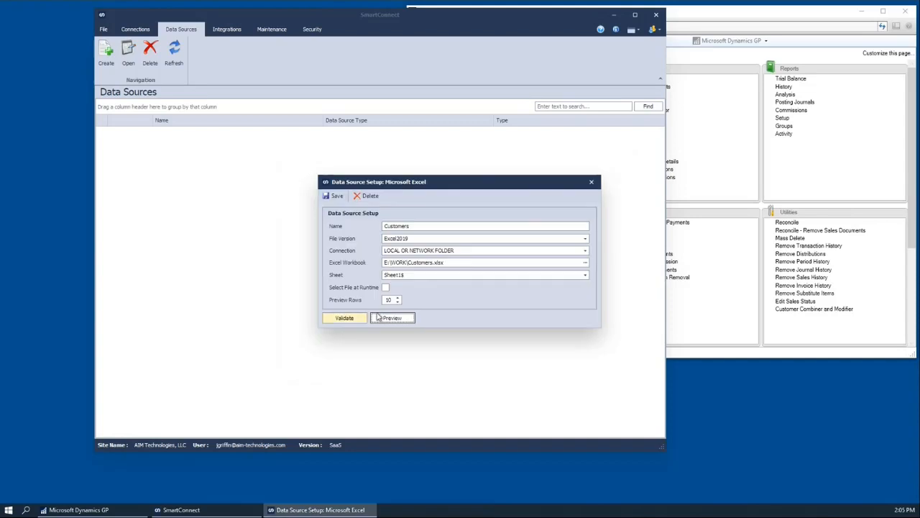
click(333, 194)
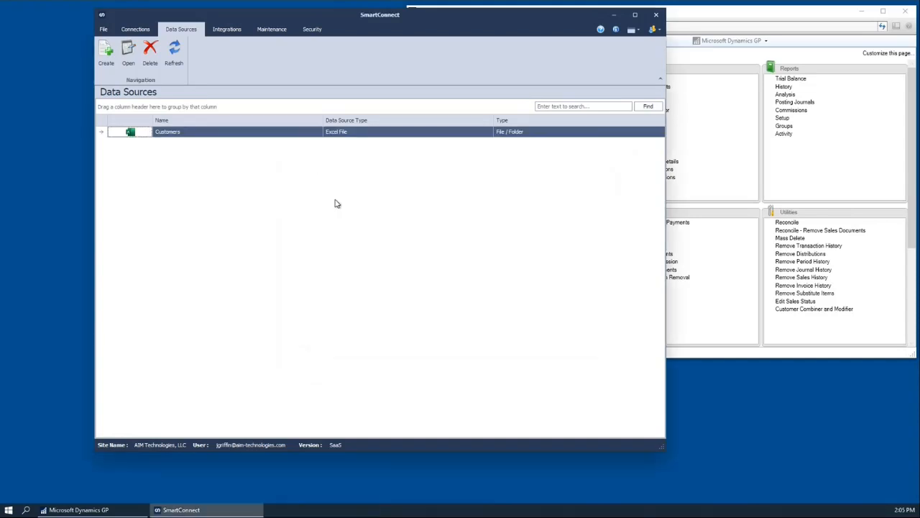
Create an integration with ID GP_CUSTOMERS, description "Integrate customers from Excel to Great Plains" and data source type File / Folder
click(222, 28)
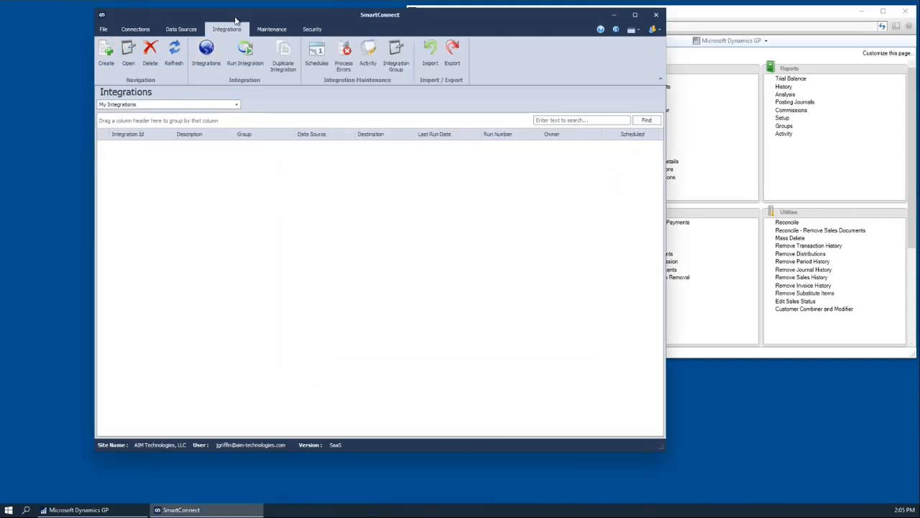
click(106, 54)
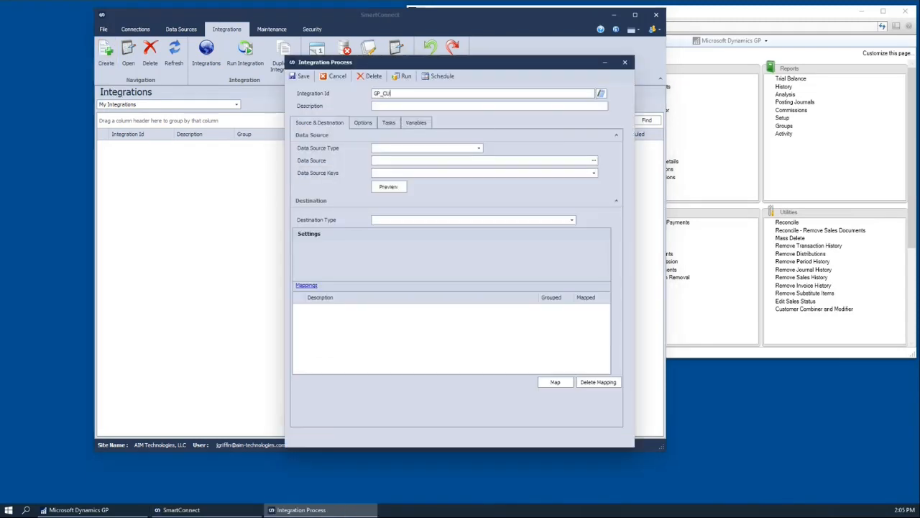
key(Tab)
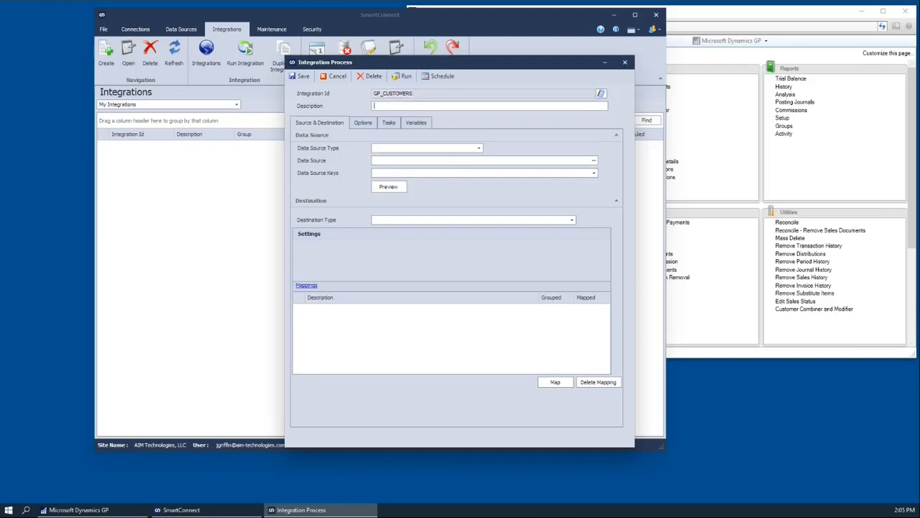
text(Integrate customers from Excel to Great Plains)
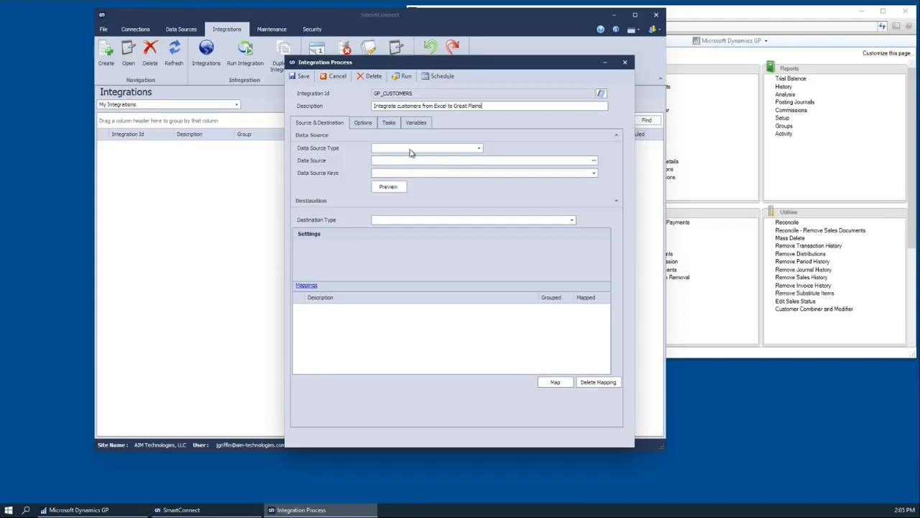
click(480, 148)
click(400, 159)
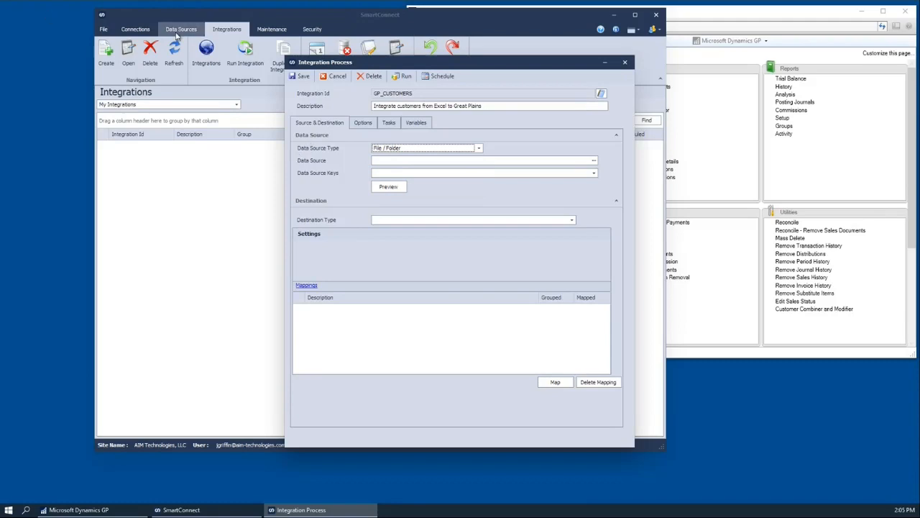
Set the integration's data source to Customers with CustomerID as the data source key, and preview the source data
click(594, 160)
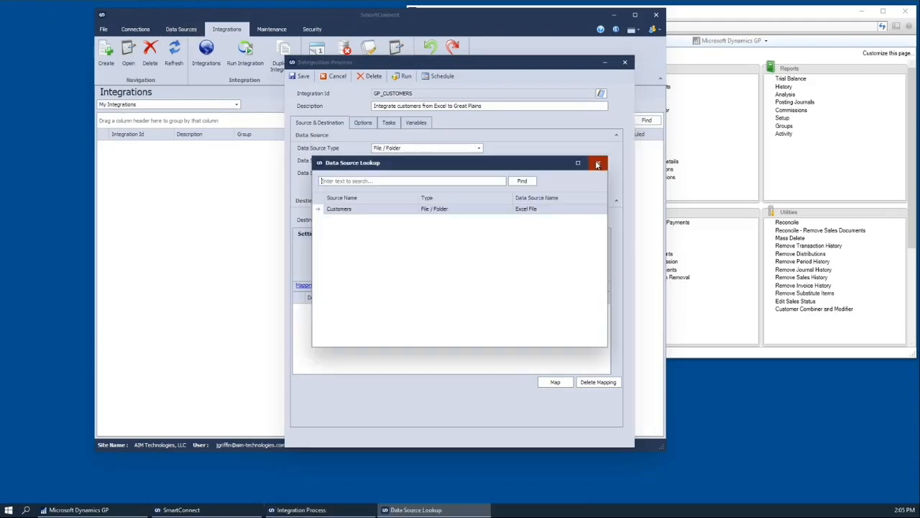
double_click(343, 209)
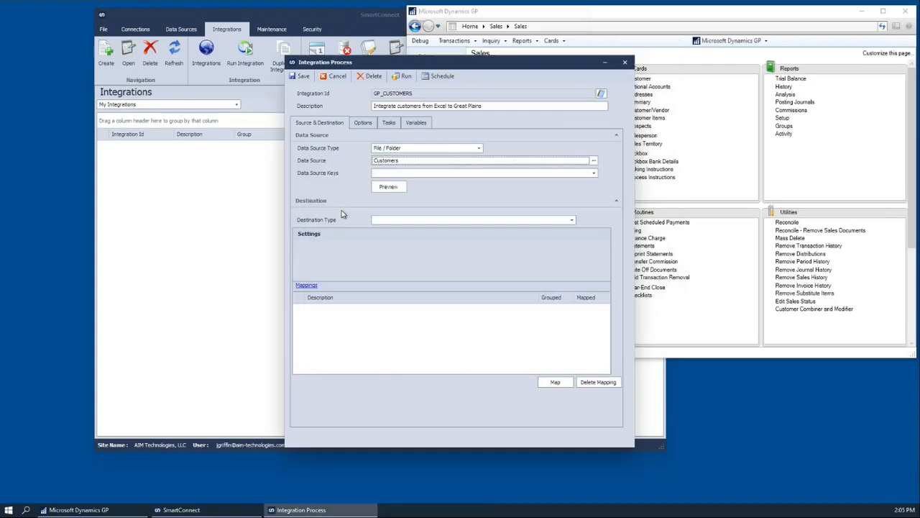
click(593, 174)
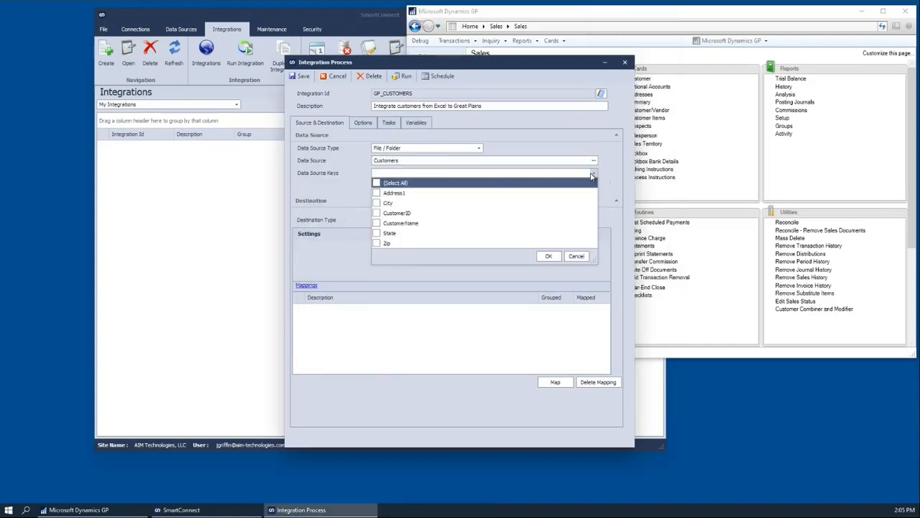
click(377, 214)
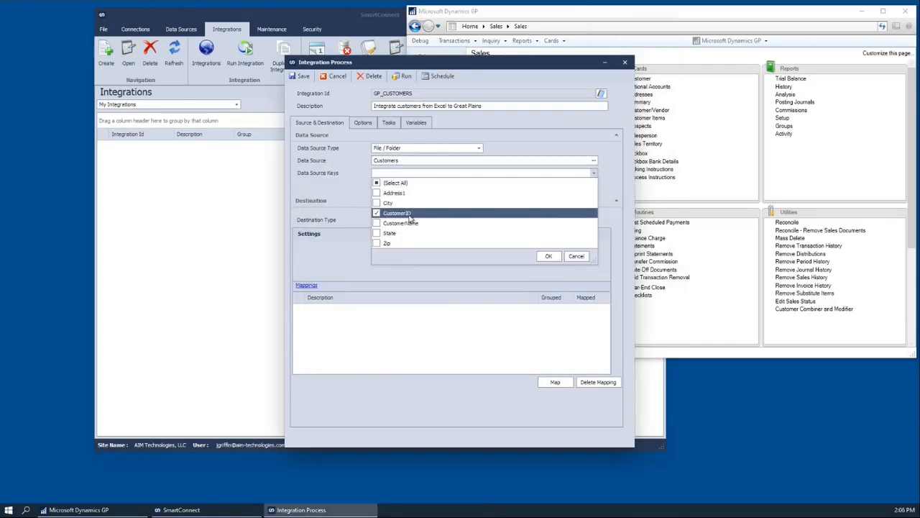
click(549, 256)
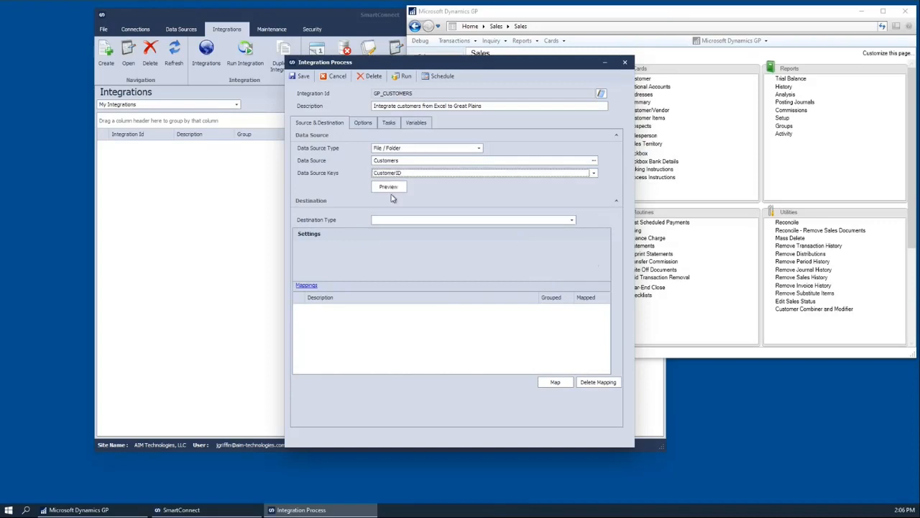
click(389, 187)
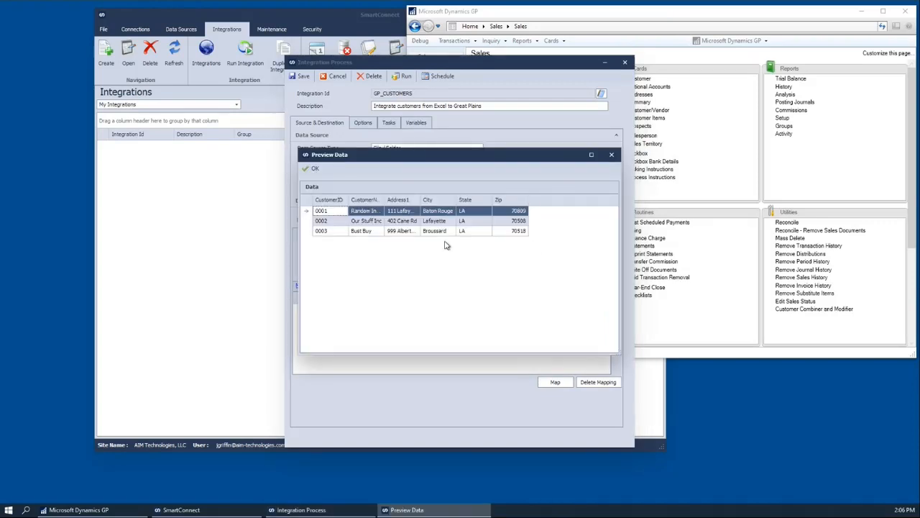
click(311, 168)
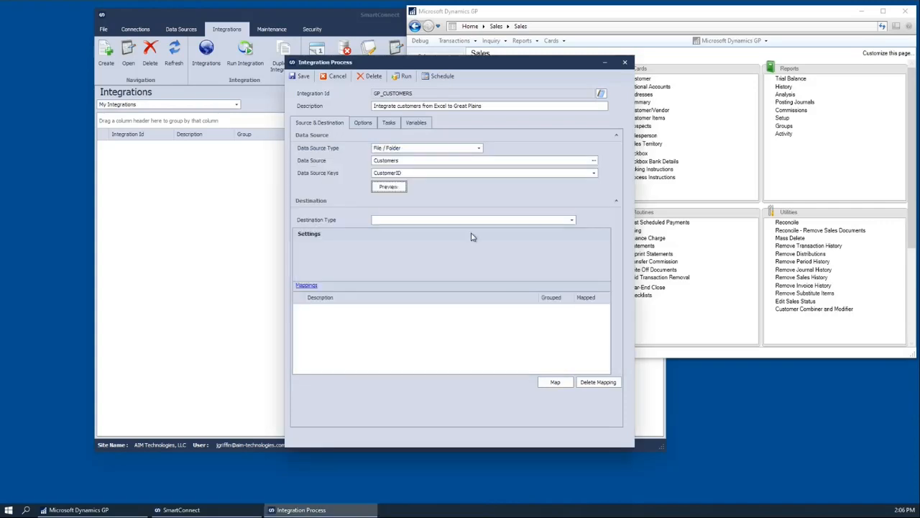
Set the destination type to Microsoft Dynamics GP and its instance to Great Plains
click(573, 220)
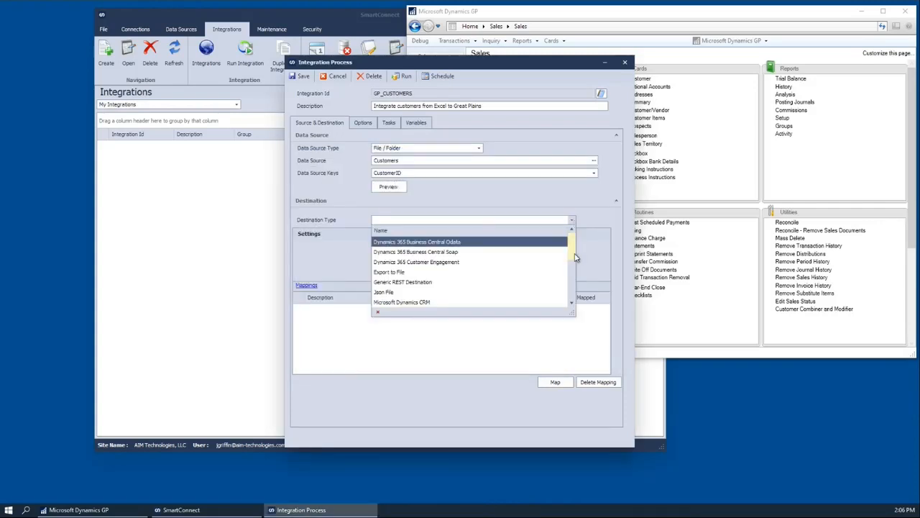
mouse_move(574, 249)
mouse_down()
mouse_move(565, 307)
mouse_move(579, 249)
mouse_move(572, 264)
mouse_up()
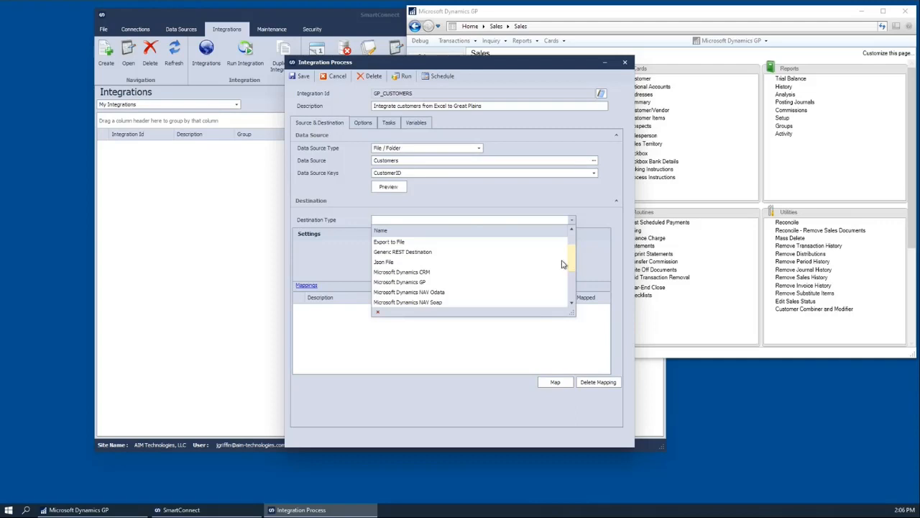
click(403, 282)
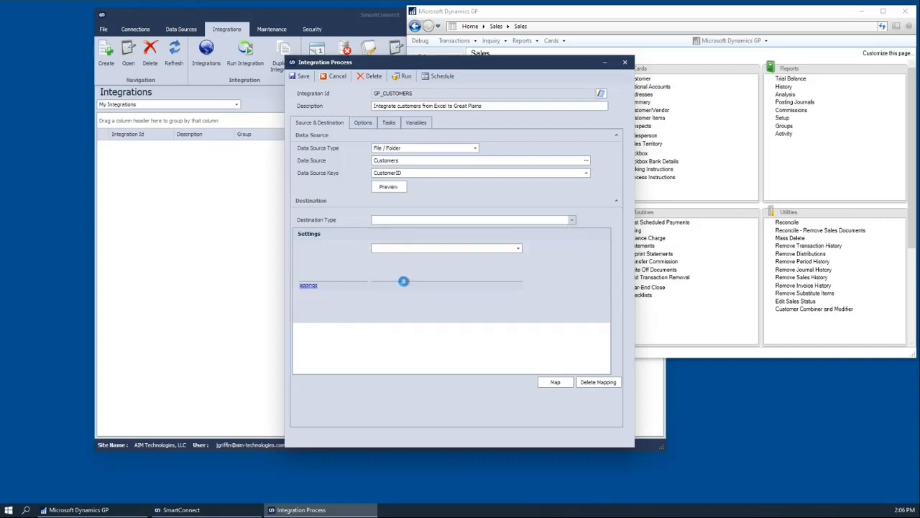
click(517, 248)
click(388, 274)
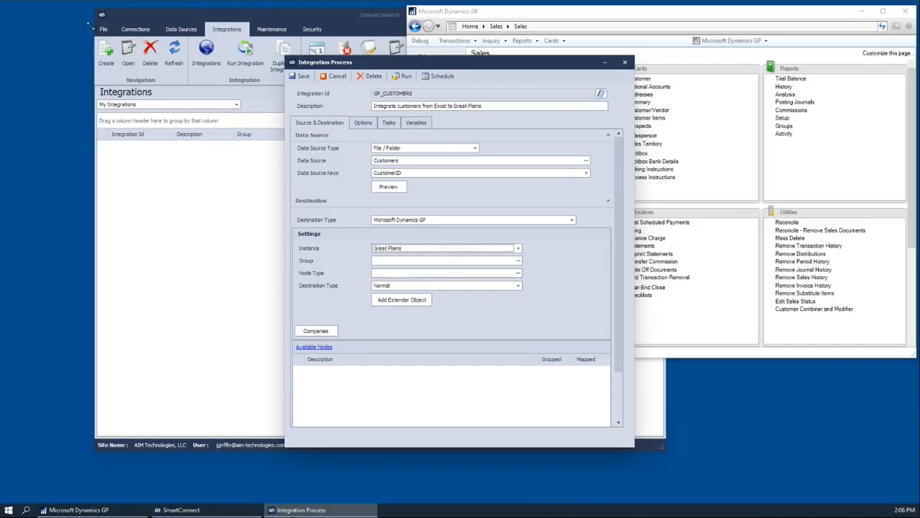
Set the destination group to Receivables
click(518, 260)
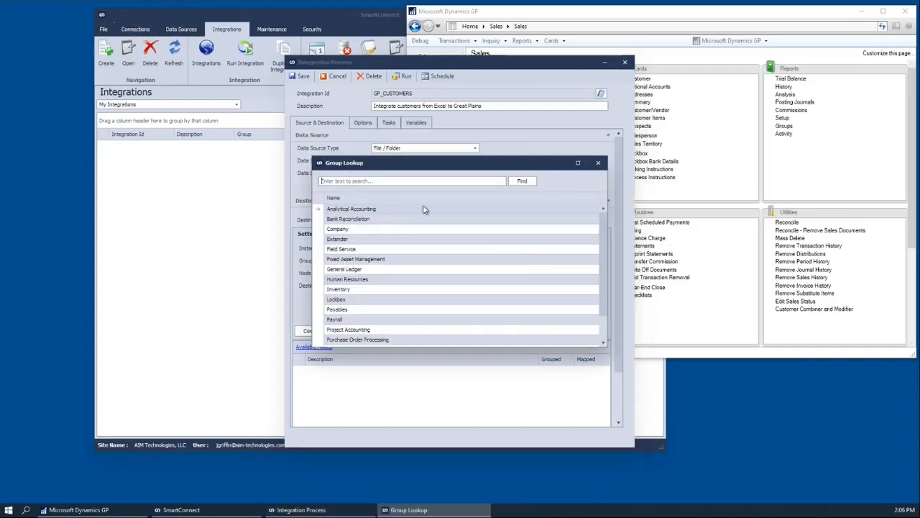
scroll(471, 239, down, 1)
scroll(418, 229, up, 1)
scroll(420, 221, down, 1)
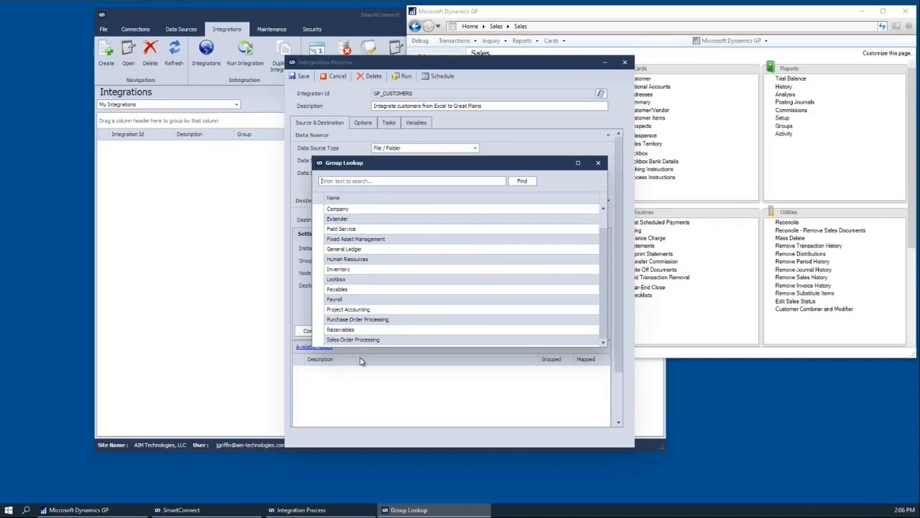
click(343, 330)
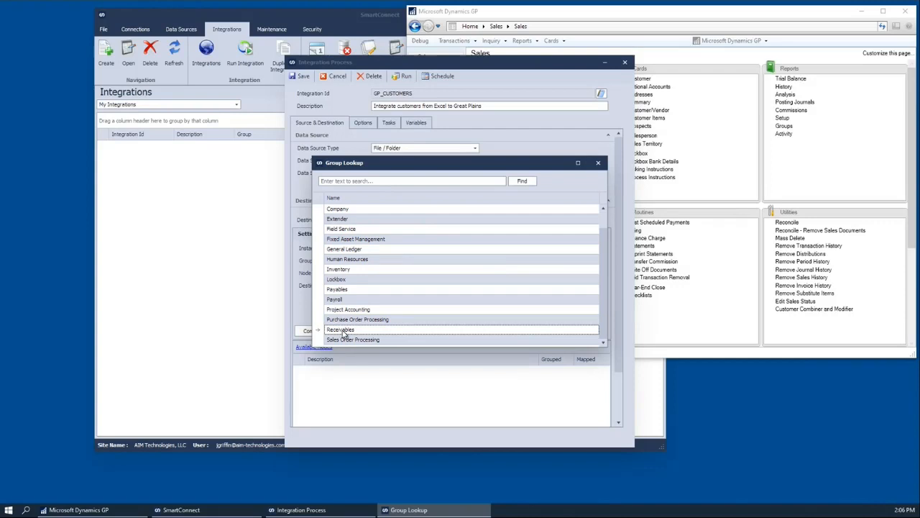
double_click(343, 331)
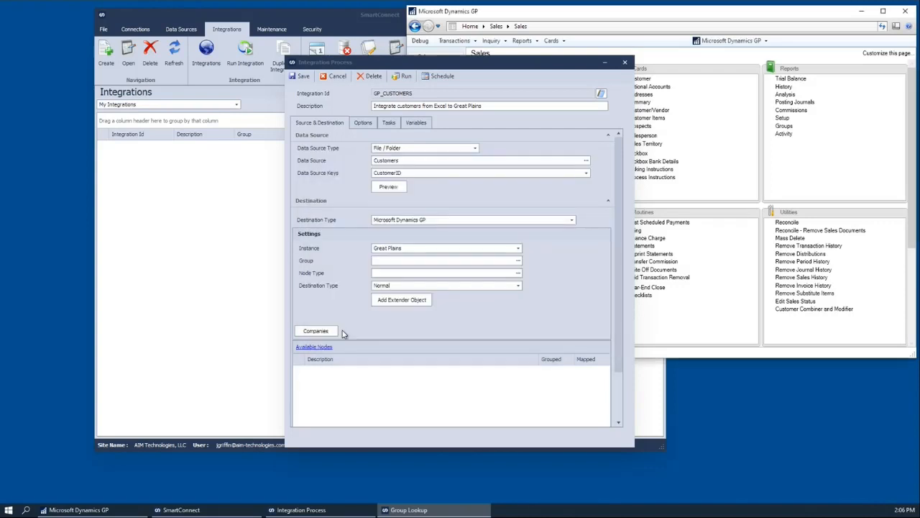
Set the destination node type to Customers and accept Fabrikam, Inc. as the target company
click(519, 274)
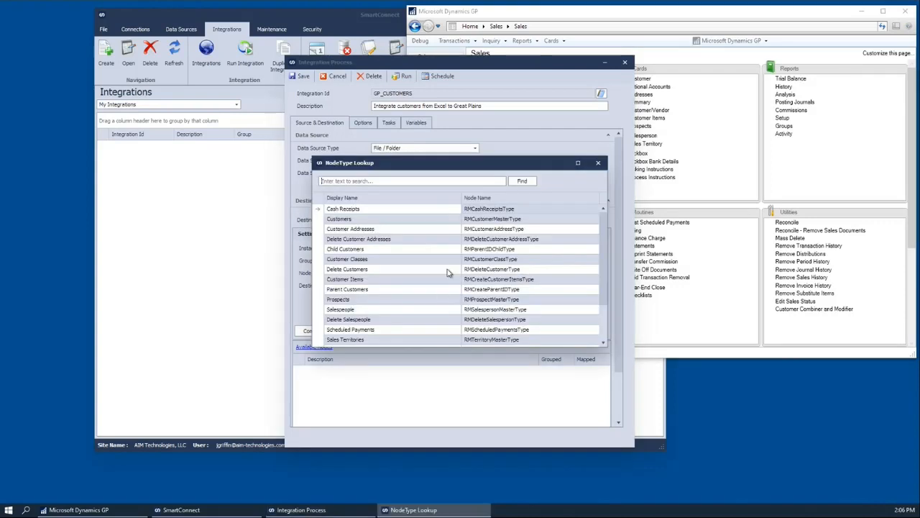
scroll(447, 258, down, 2)
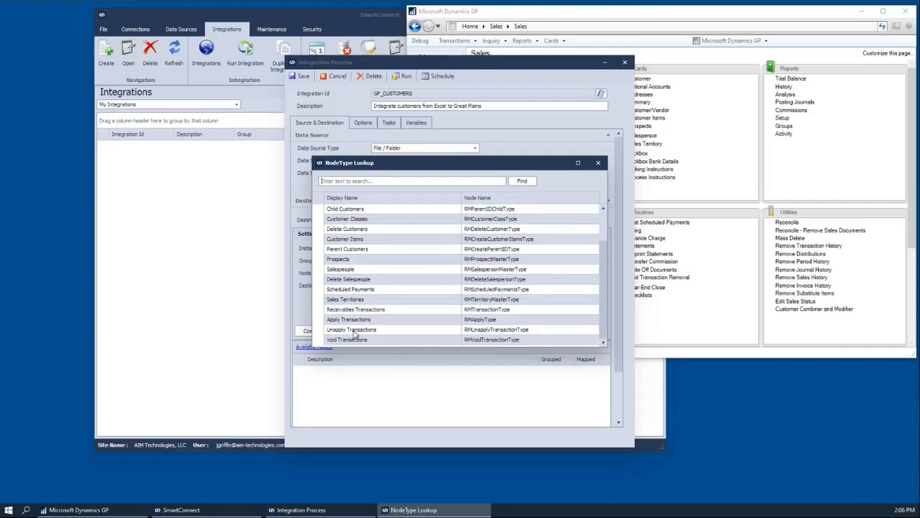
scroll(405, 227, up, 2)
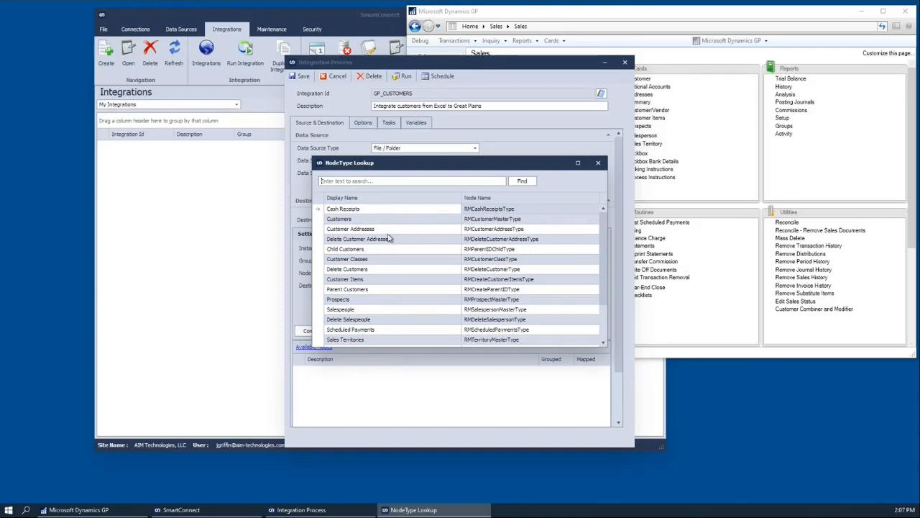
scroll(390, 238, down, 1)
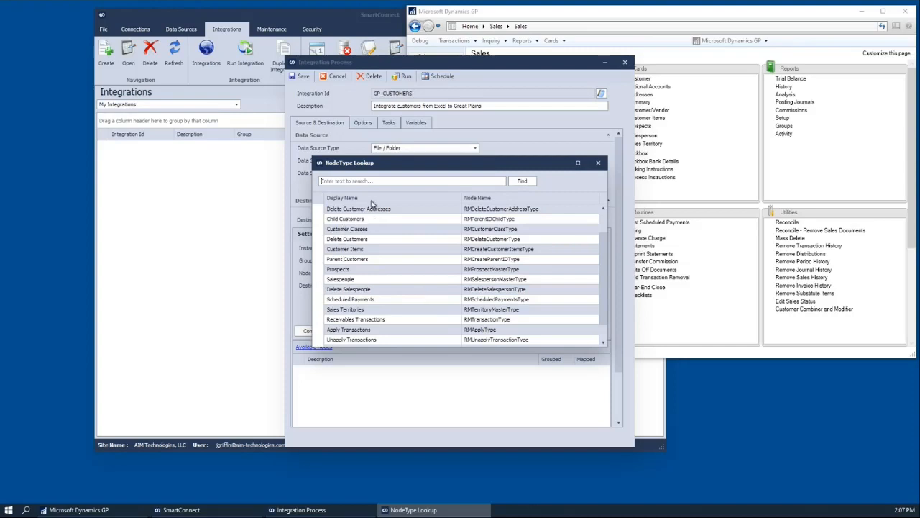
scroll(392, 323, down, 1)
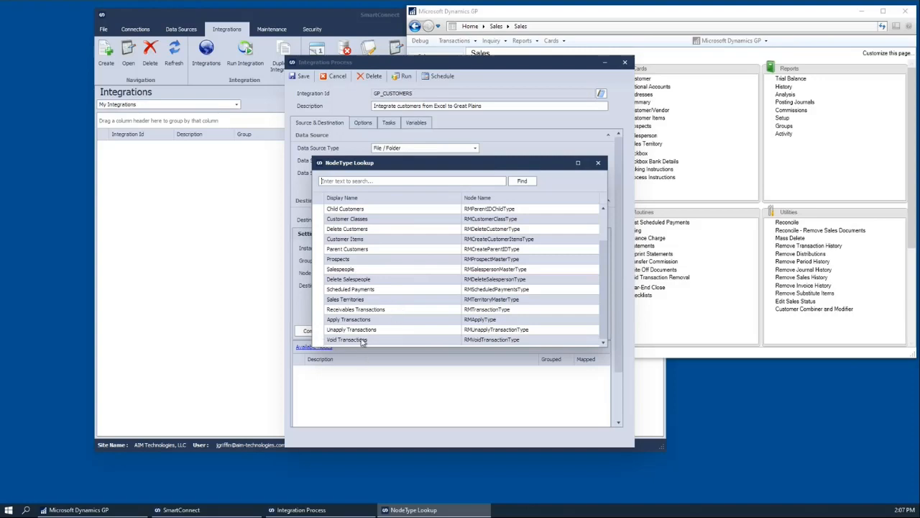
scroll(424, 282, up, 4)
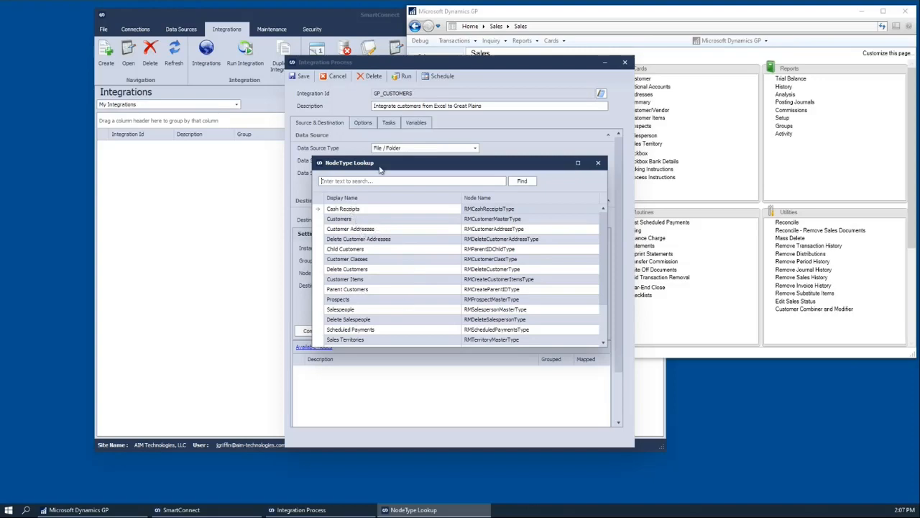
double_click(343, 220)
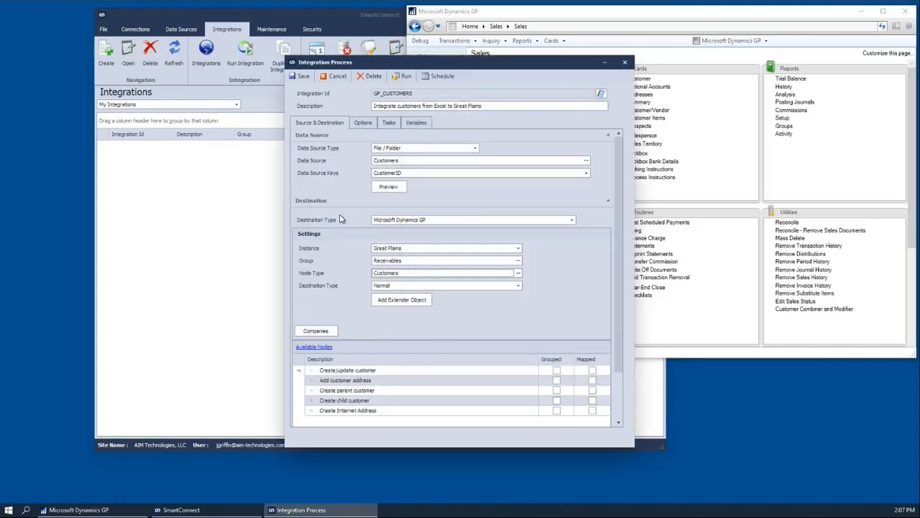
click(316, 332)
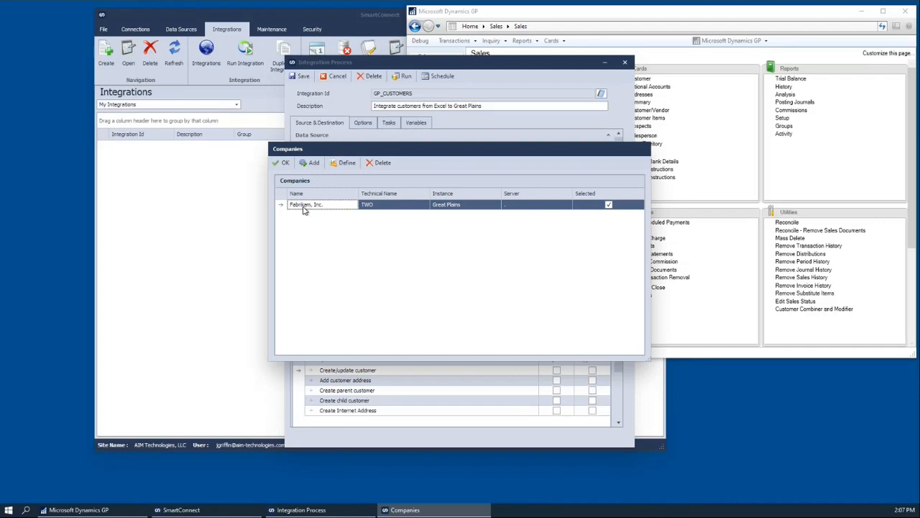
click(282, 163)
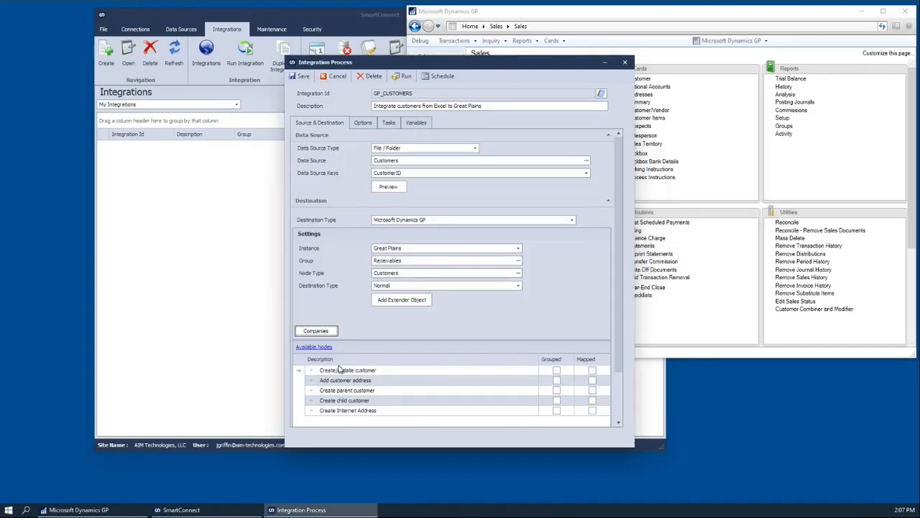
Open the mapping for the Create/update customer node and look through its available destination columns
double_click(383, 372)
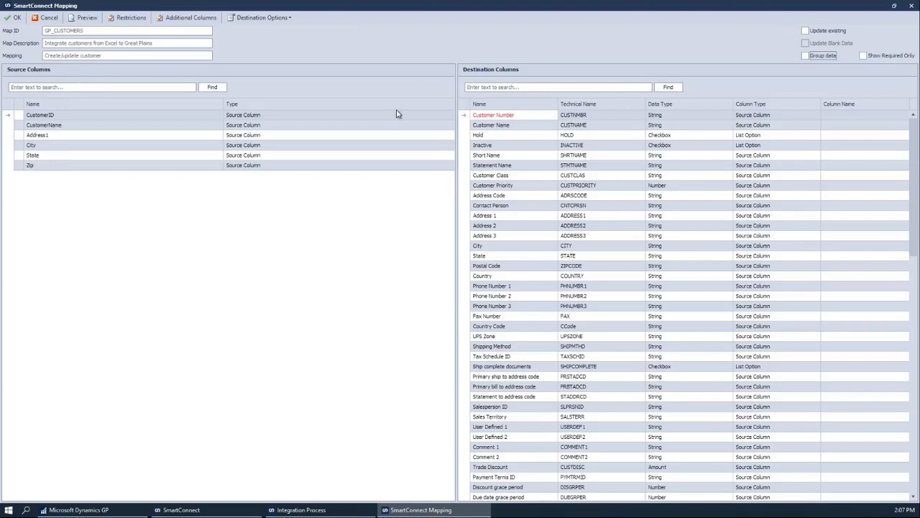
scroll(615, 232, down, 1)
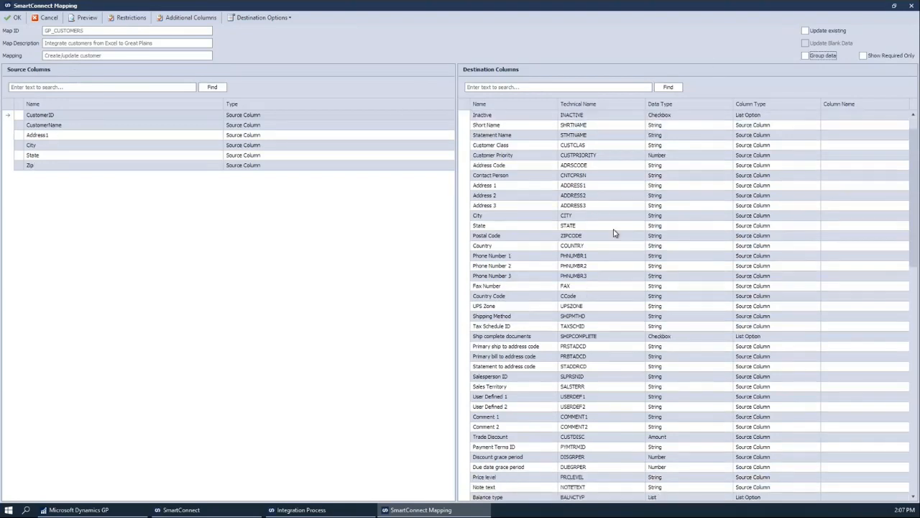
scroll(615, 232, down, 6)
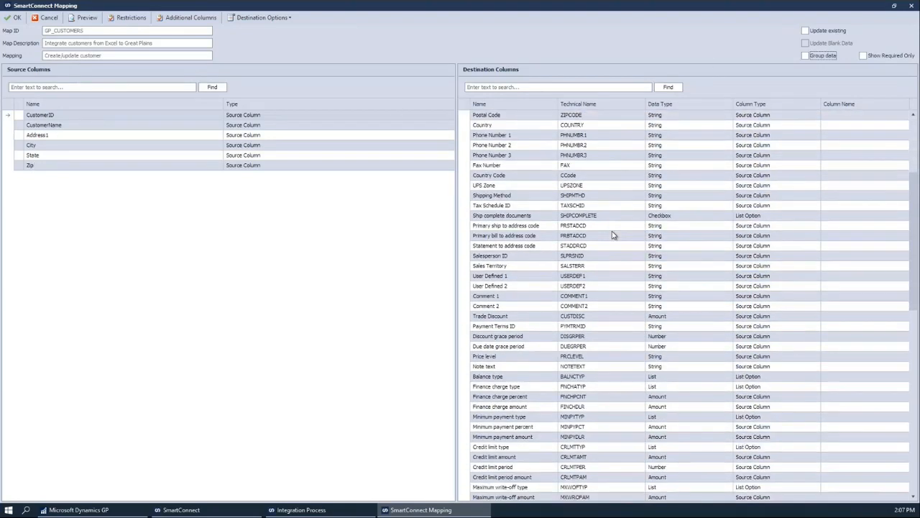
scroll(613, 234, down, 10)
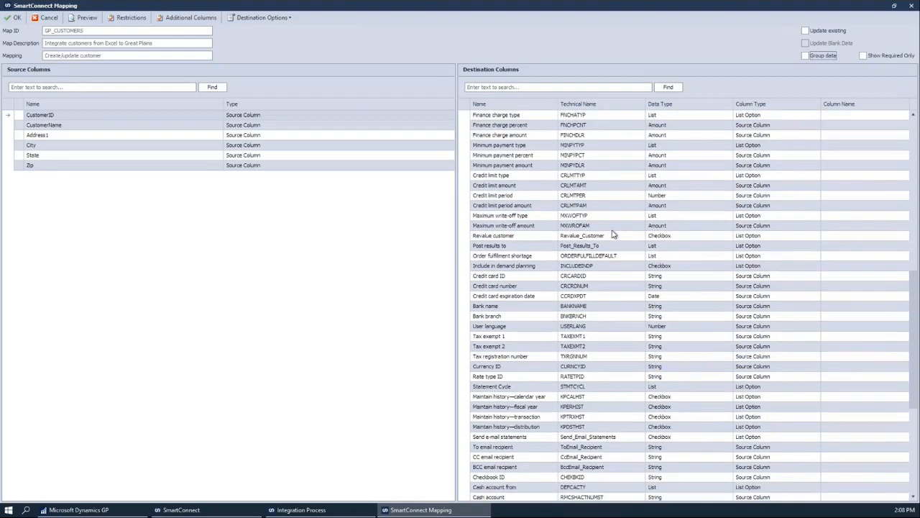
scroll(613, 234, down, 3)
scroll(611, 238, up, 14)
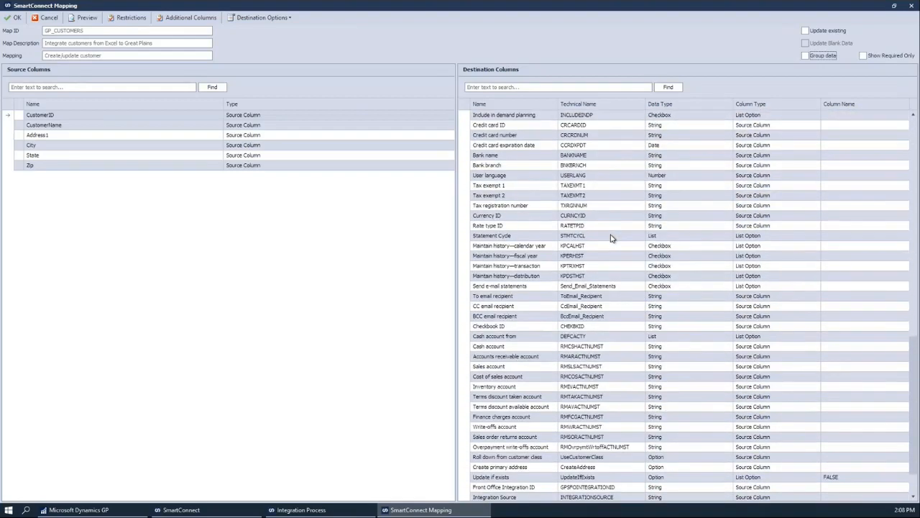
scroll(597, 230, up, 6)
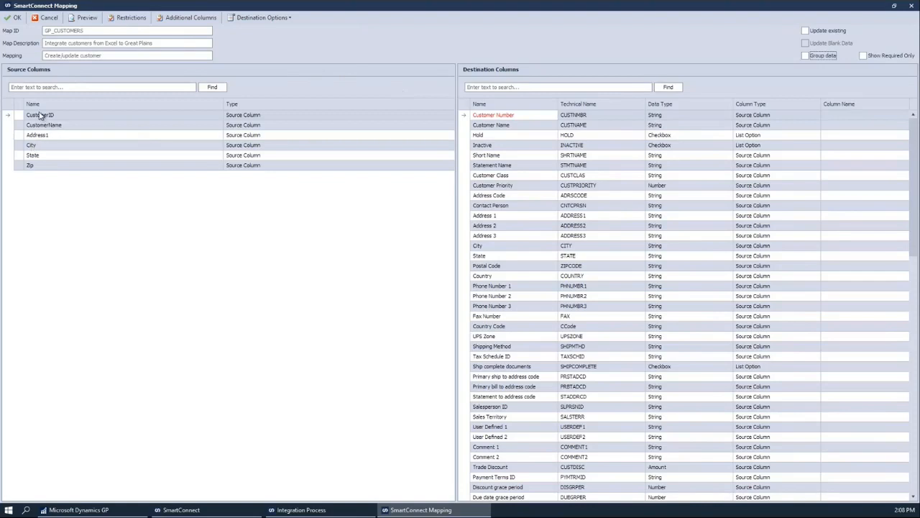
Map the source column CustomerID to the Customer Number destination and CustomerName to Customer Name
drag(39, 116, 506, 127)
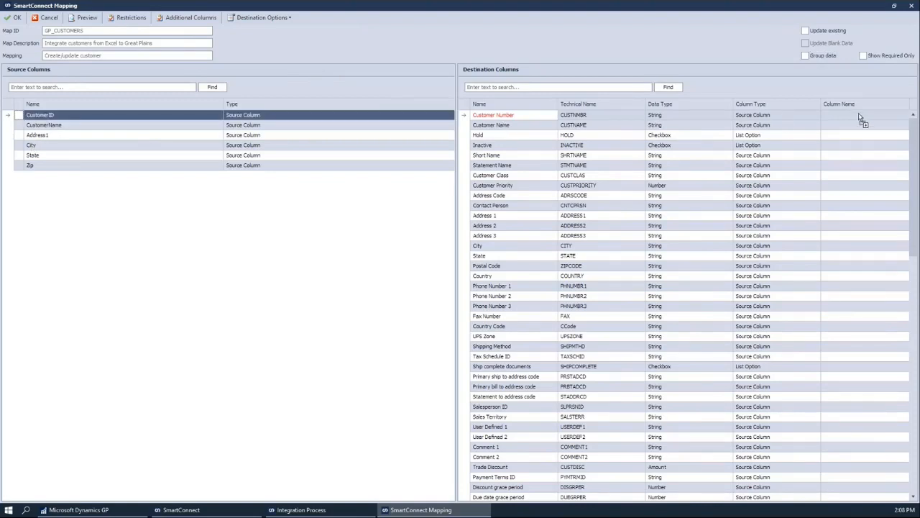
drag(861, 119, 835, 115)
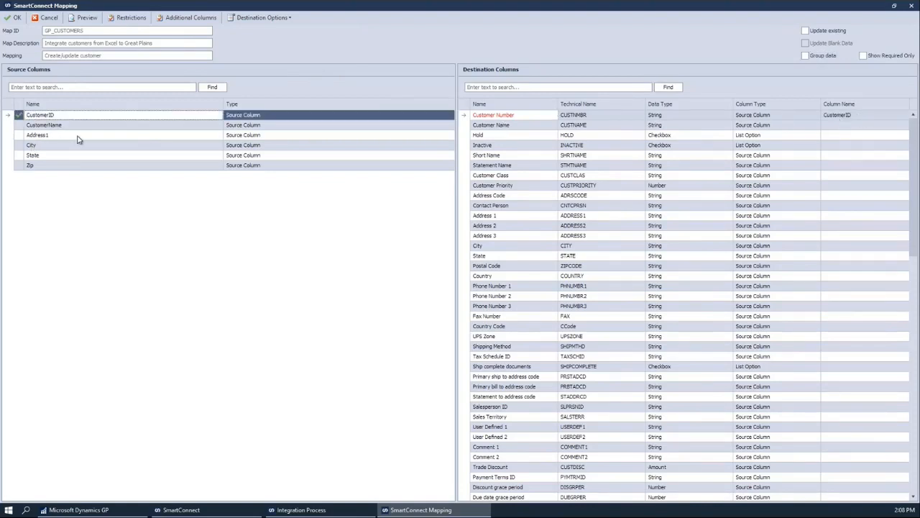
drag(59, 127, 832, 128)
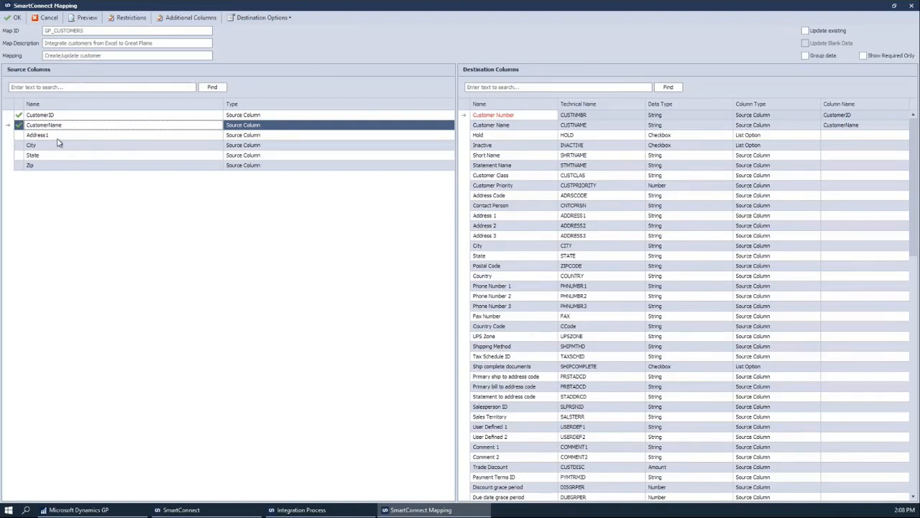
Map the source columns Address1, City, State and Zip to the Address 1, City, State and Postal Code destinations
drag(32, 140, 832, 221)
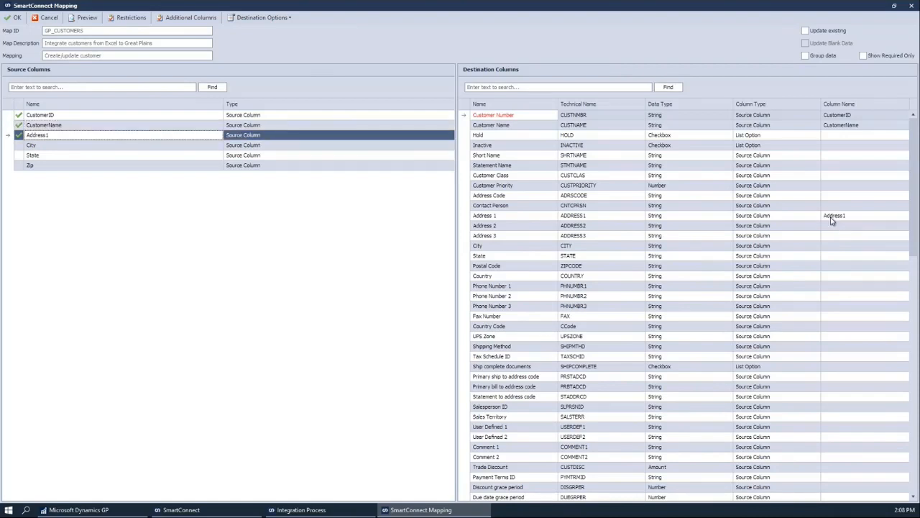
drag(31, 145, 832, 248)
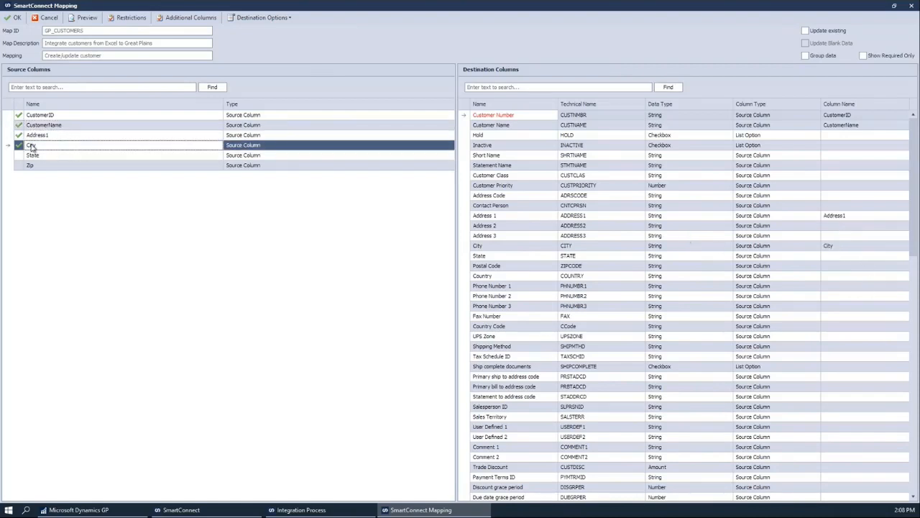
drag(32, 156, 839, 257)
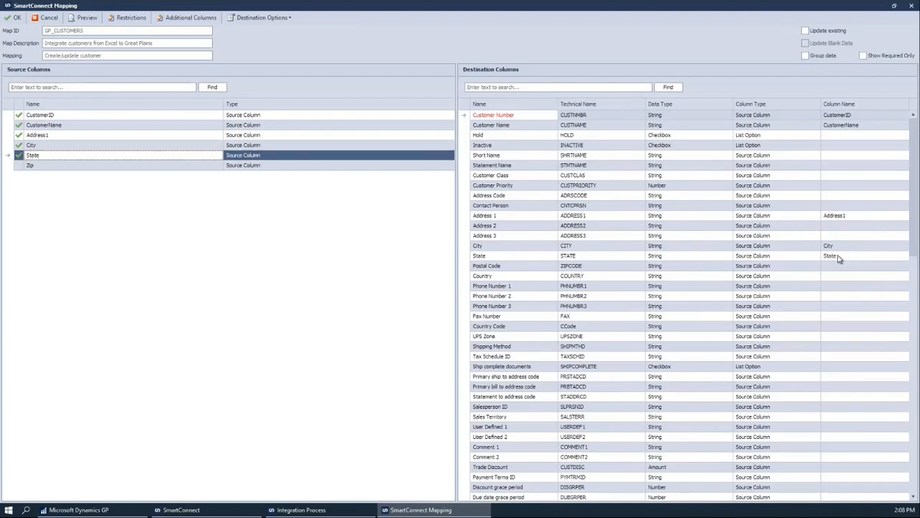
drag(21, 167, 834, 269)
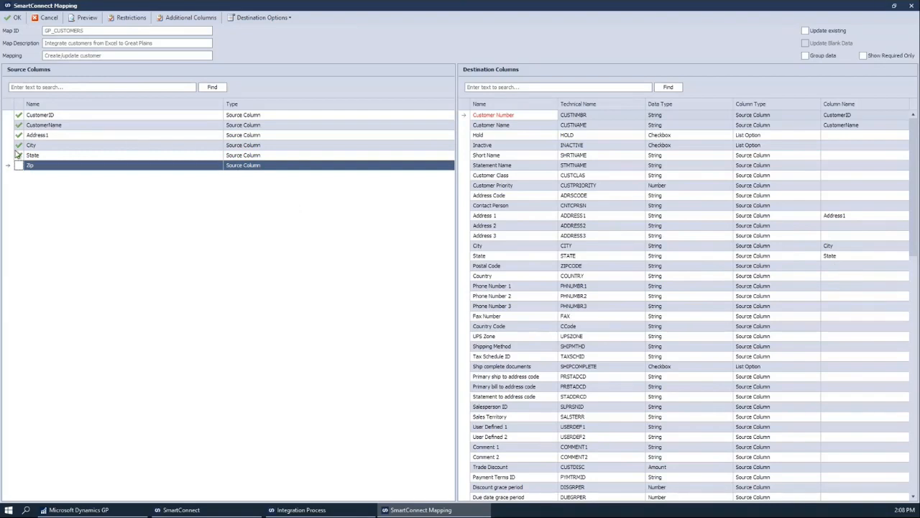
drag(26, 168, 830, 269)
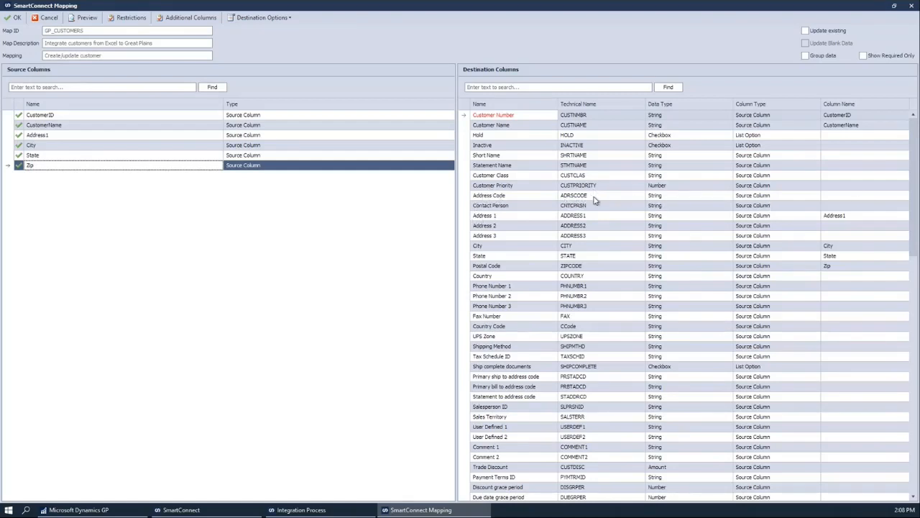
Map the Address Code destination to a Local Constant with the value PRIMARY and accept the mapping
click(789, 197)
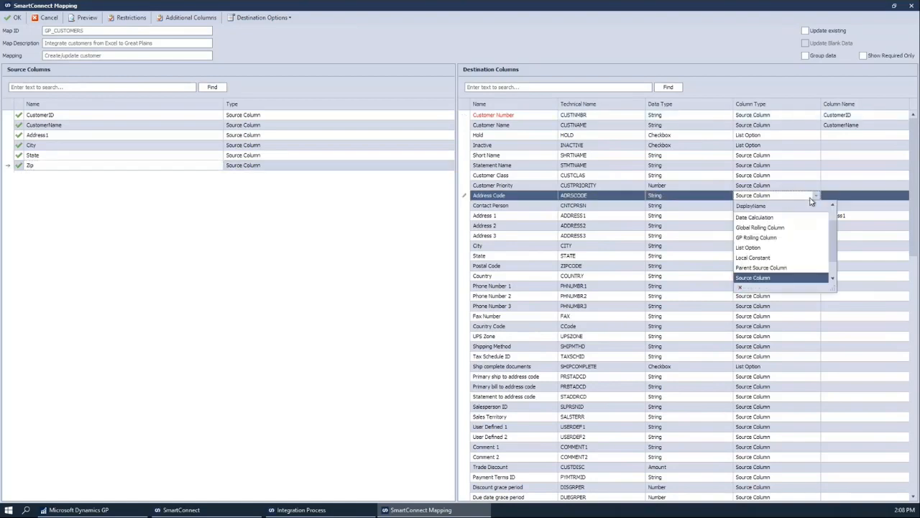
click(799, 257)
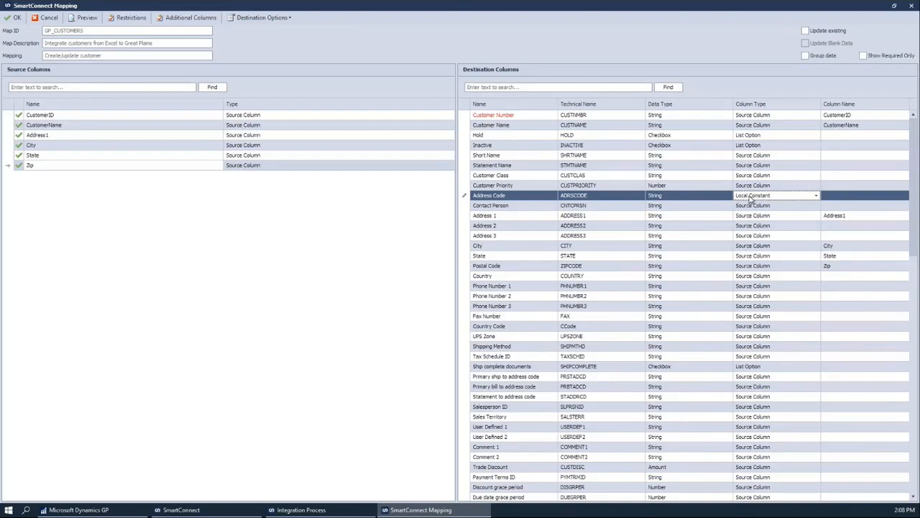
click(834, 196)
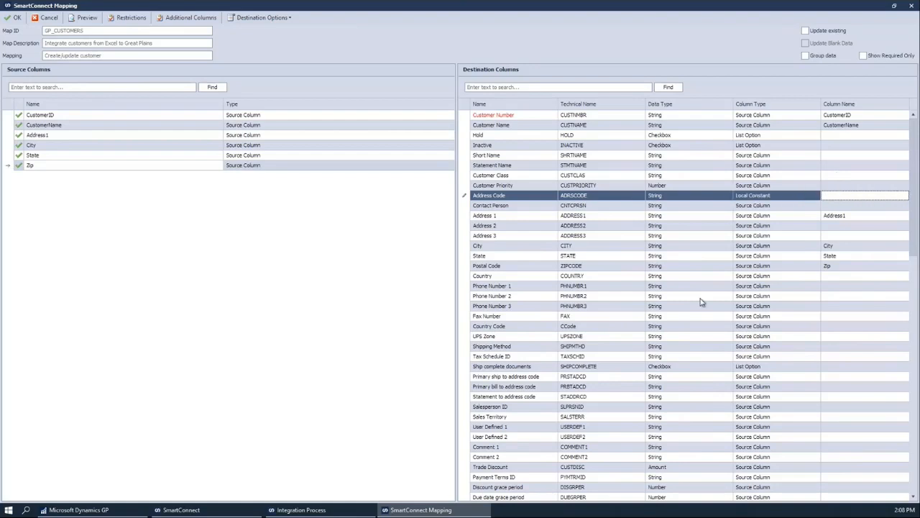
text(PRIMARY)
key(Tab)
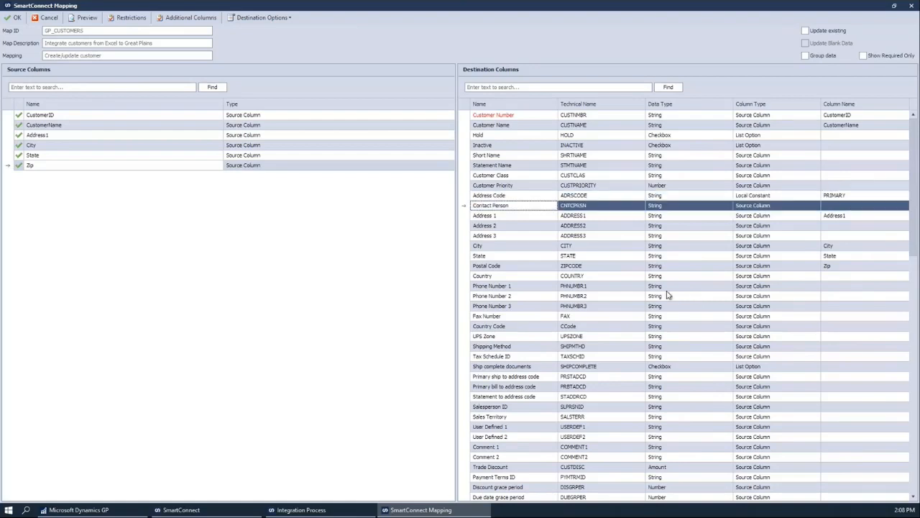
click(14, 17)
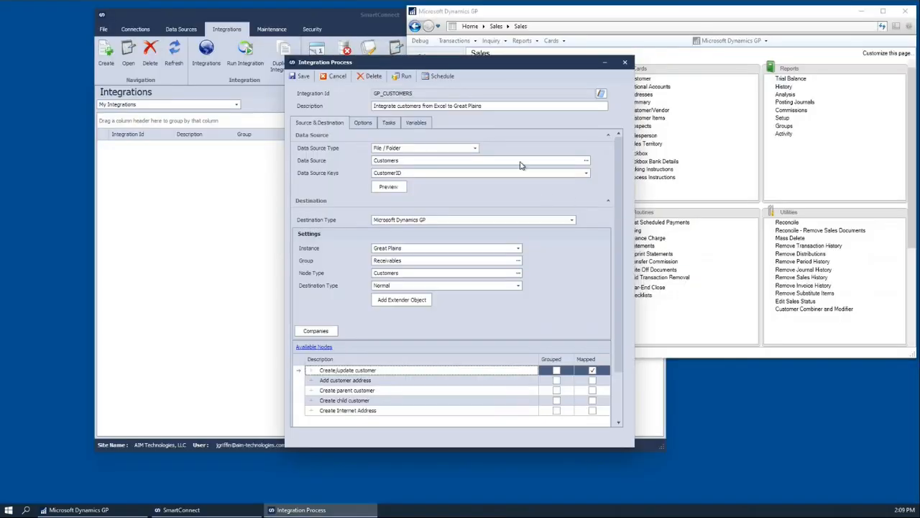
Run the GP_CUSTOMERS integration, confirm the run and close its progress report
click(401, 77)
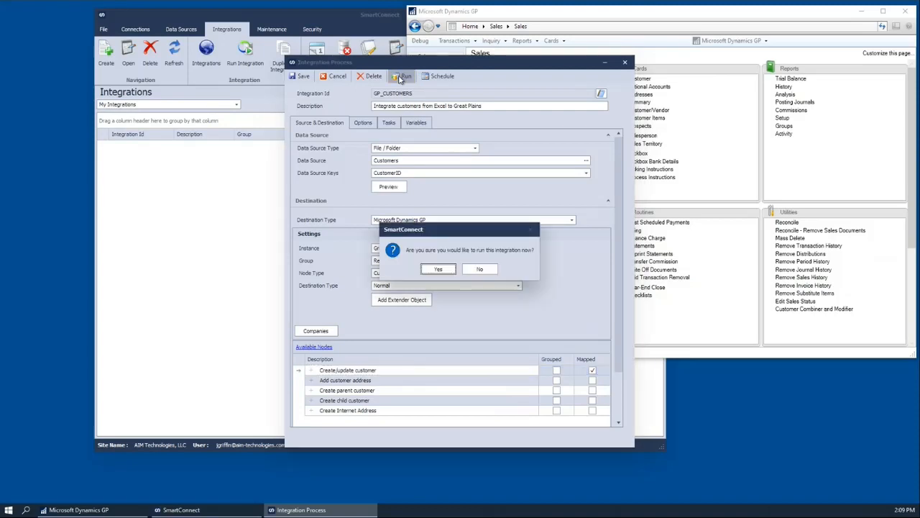
click(440, 271)
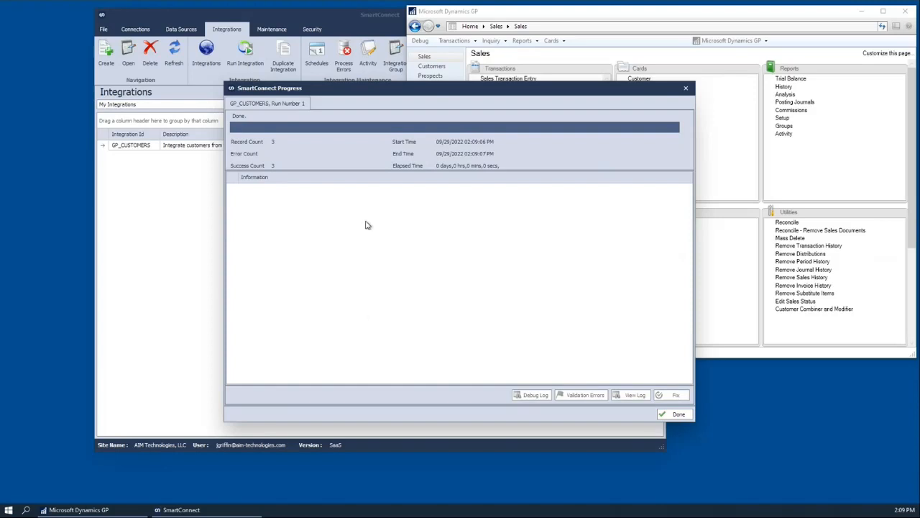
click(687, 419)
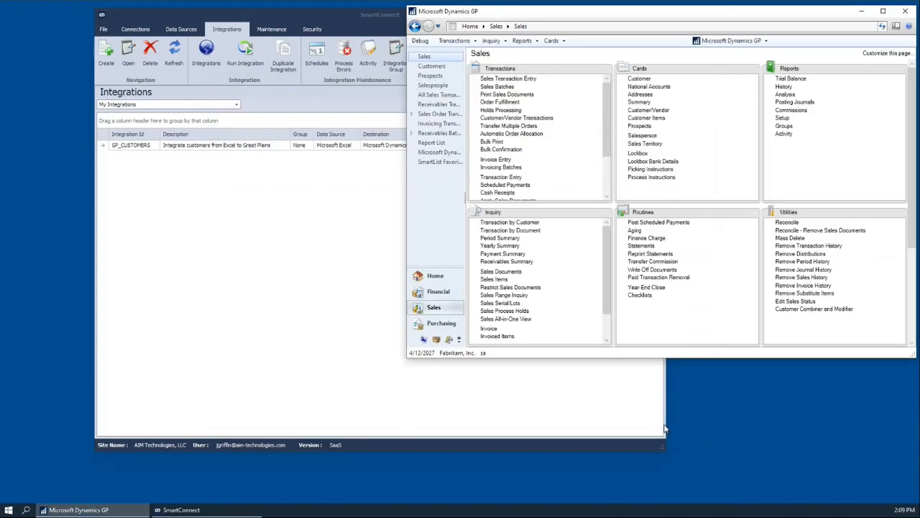
Look up the imported customers from Customer Maintenance in Microsoft Dynamics GP and open the Random Industry record
click(637, 79)
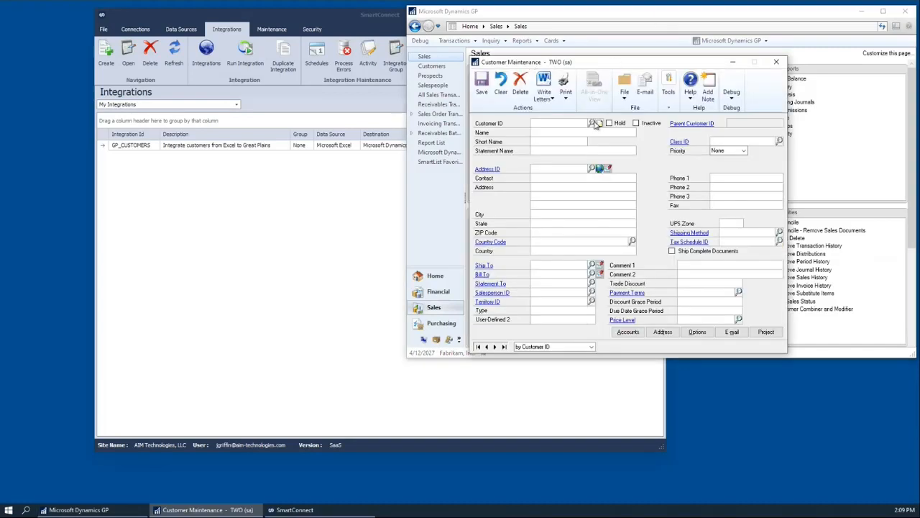
click(593, 124)
click(586, 194)
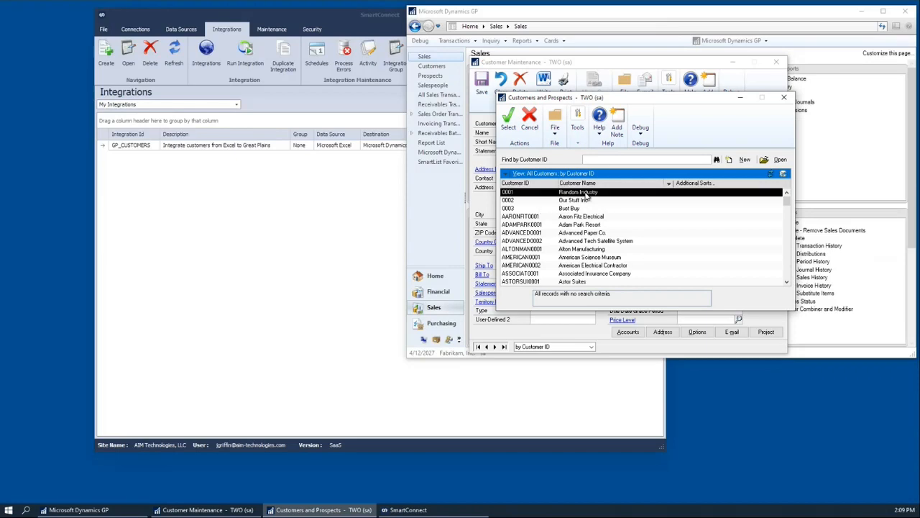
click(581, 201)
click(576, 208)
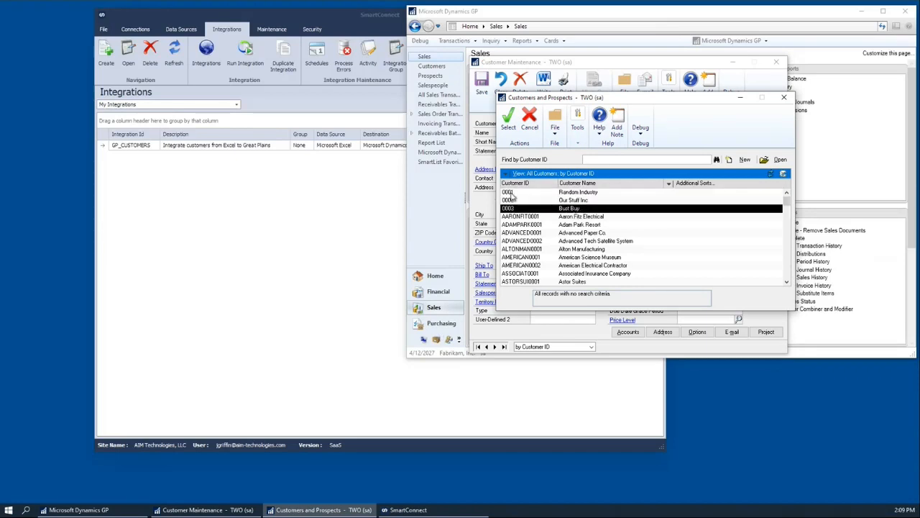
double_click(509, 193)
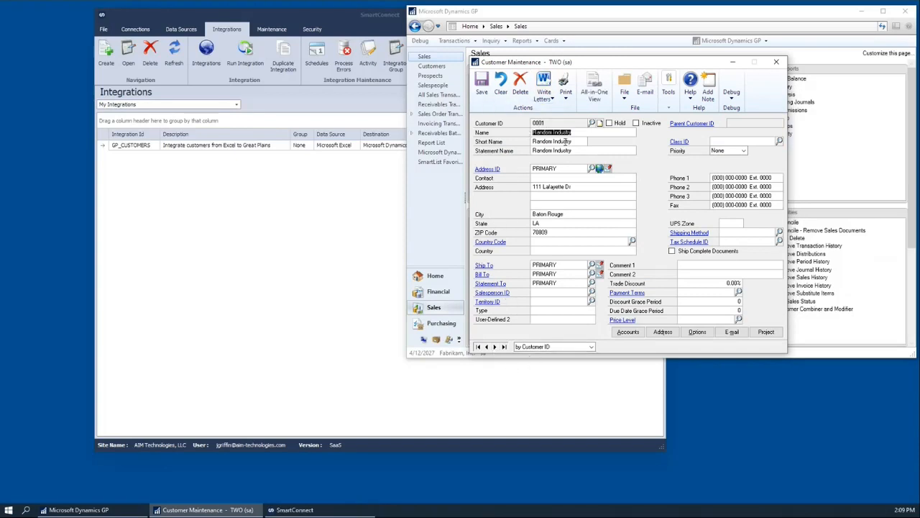
Browse the next two customer records, return to the first one and close Customer Maintenance
click(495, 346)
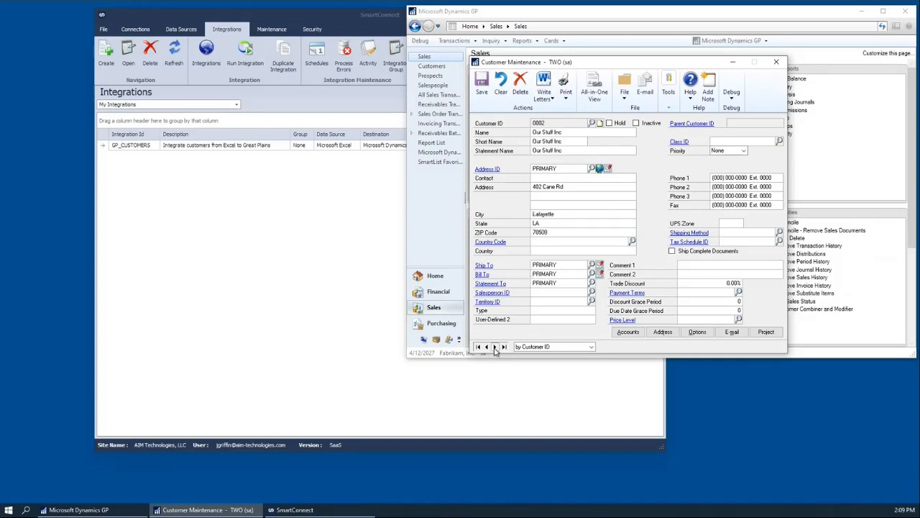
click(494, 347)
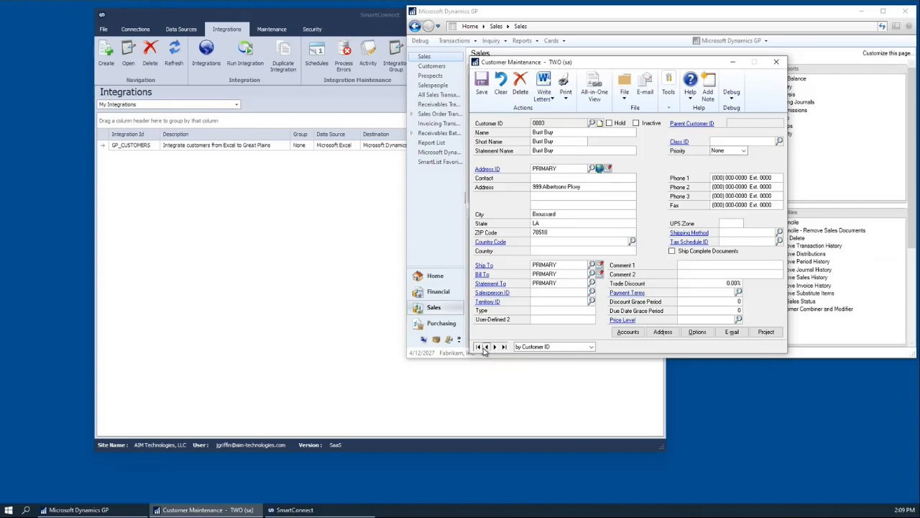
click(478, 346)
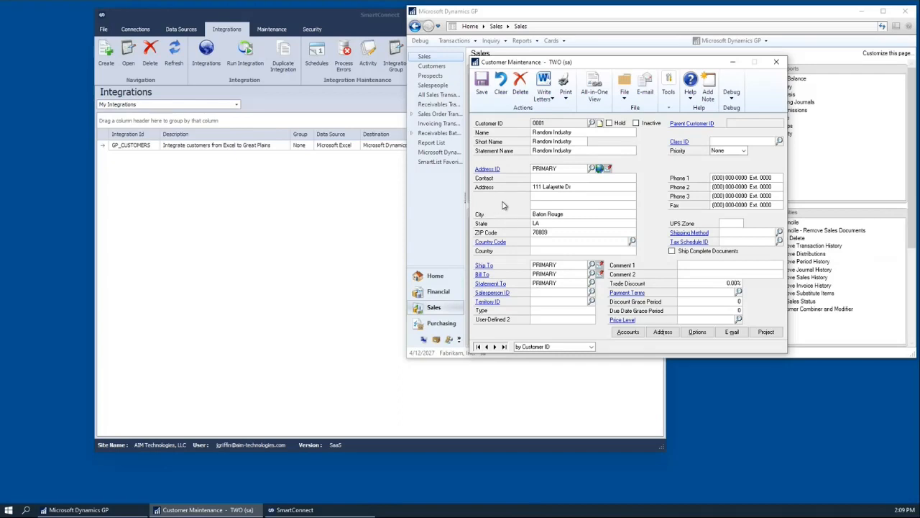
click(776, 62)
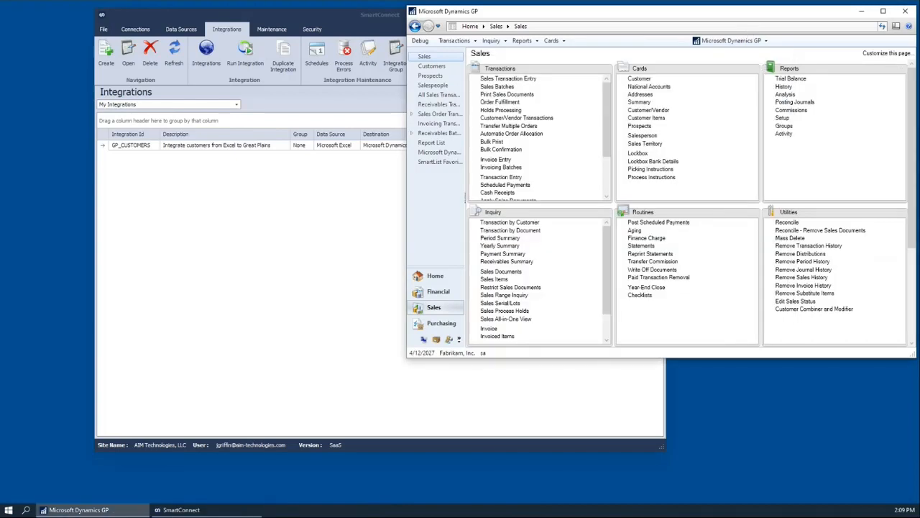